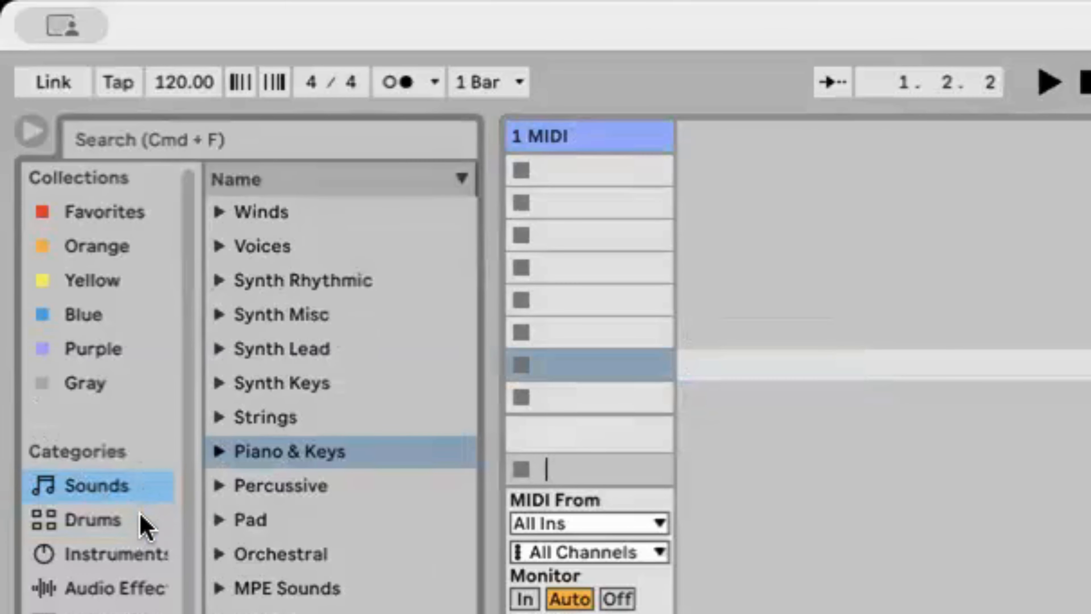
# Show the Drums category in the browser and sample a few of the listed kits, including Watcher Kit and Voltage Kit
pyautogui.click(141, 520)
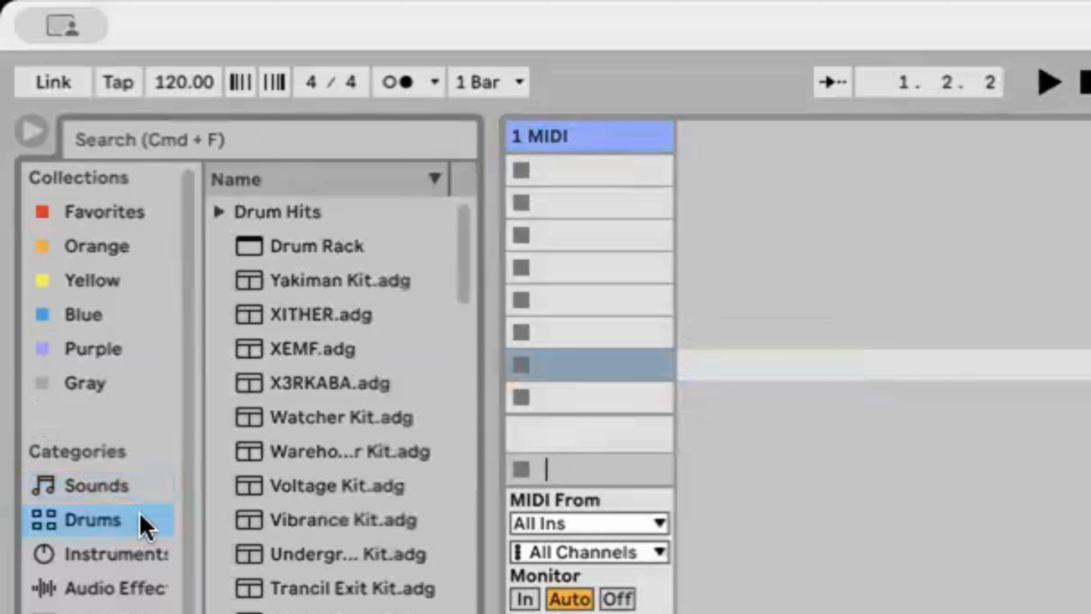
pyautogui.click(355, 413)
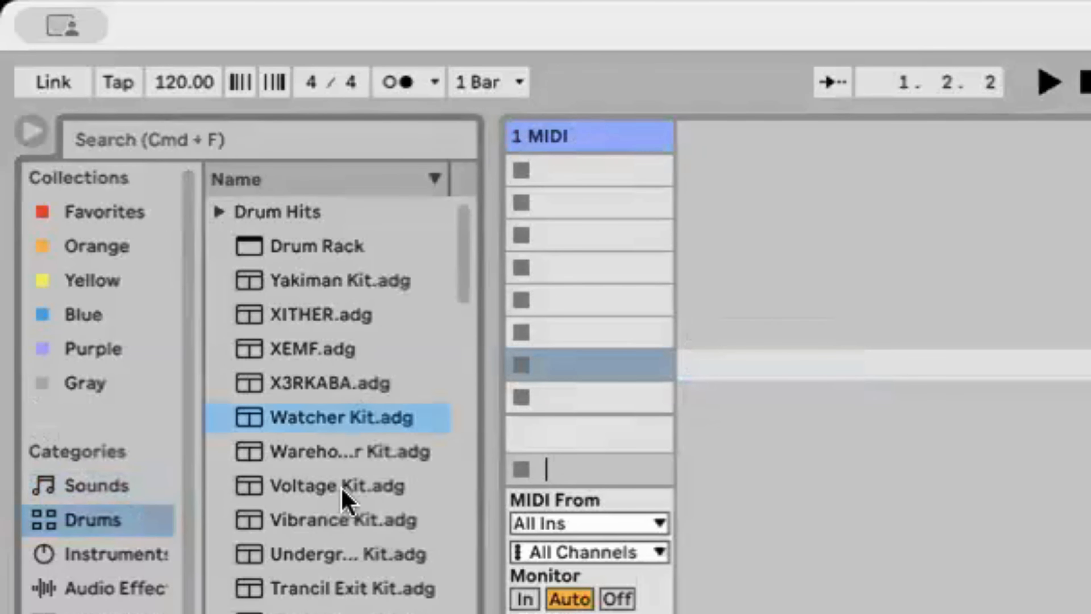
pyautogui.click(345, 488)
pyautogui.click(344, 612)
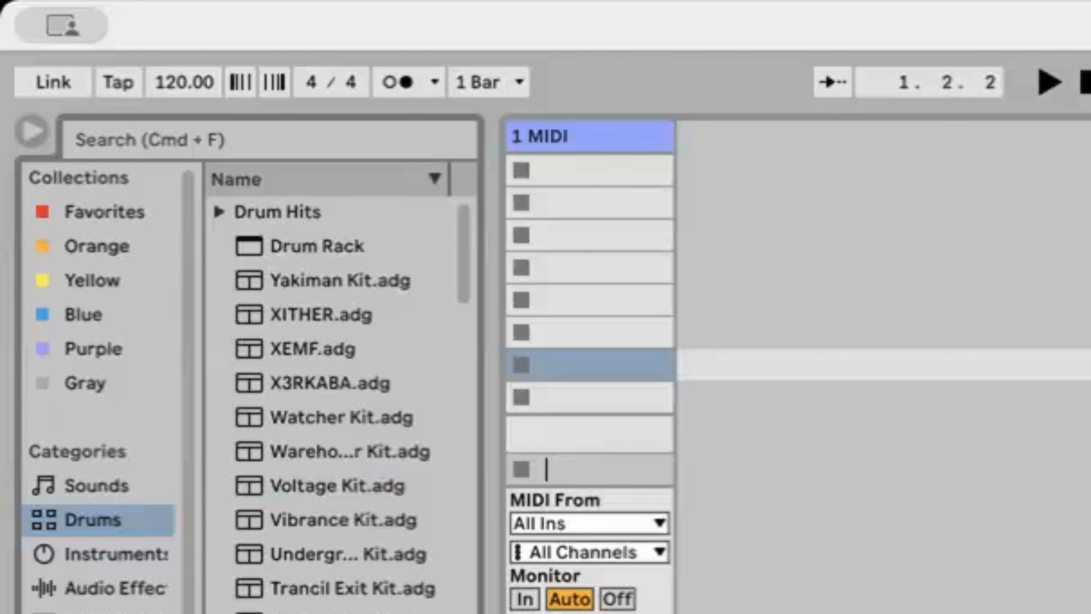
# Search the drum sounds in the browser for 808
pyautogui.click(180, 144)
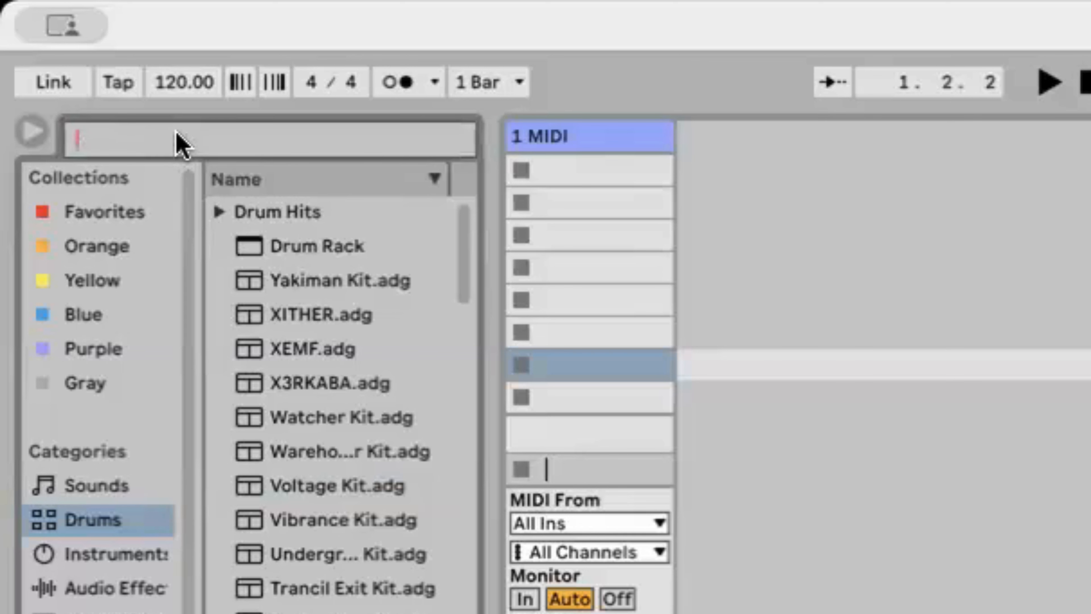
pyautogui.write('8')
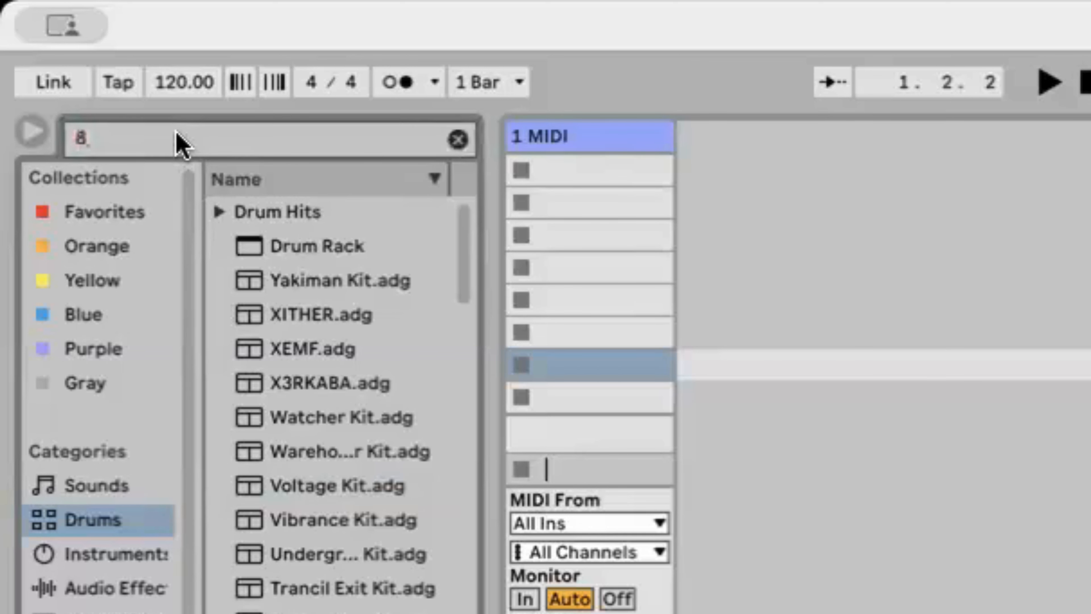
pyautogui.write('08')
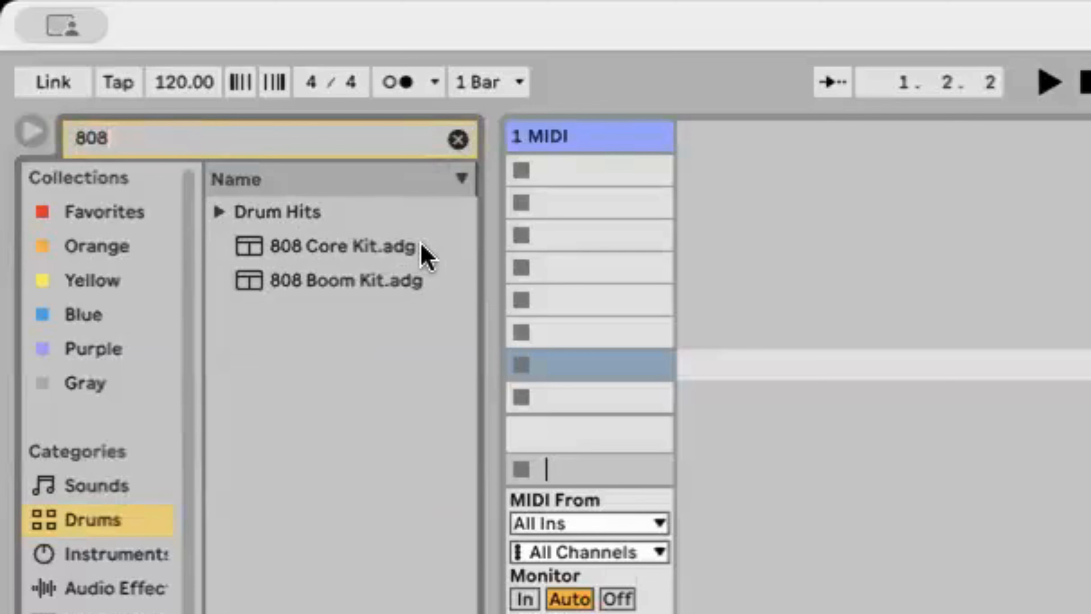
# Load the 808 Core Kit onto the MIDI track and undo the loading
pyautogui.moveTo(383, 246); pyautogui.dragTo(594, 142)
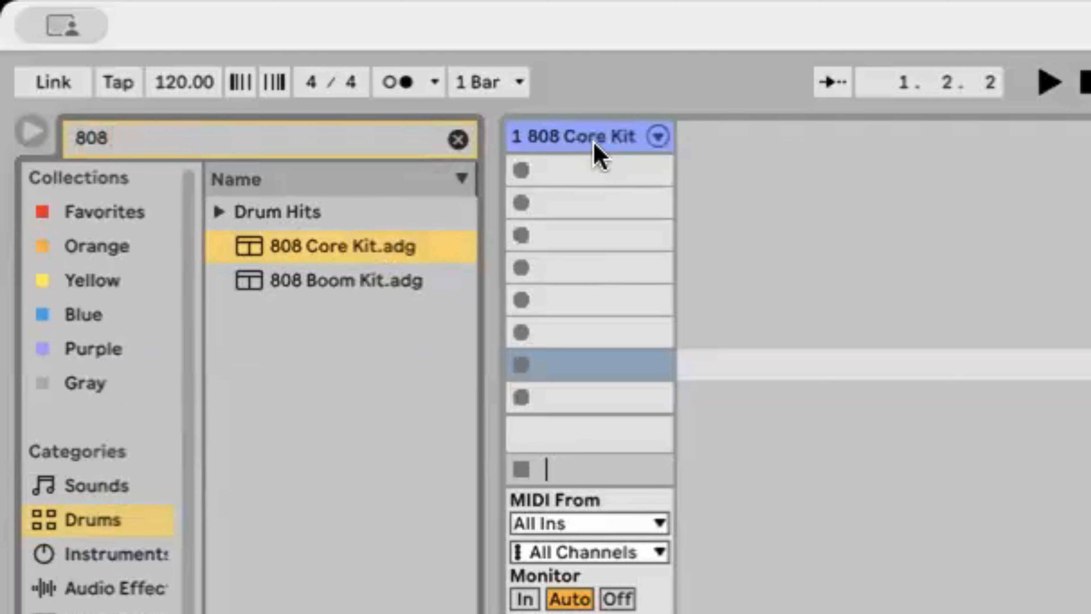
pyautogui.hotkey('ctrl', 'z')
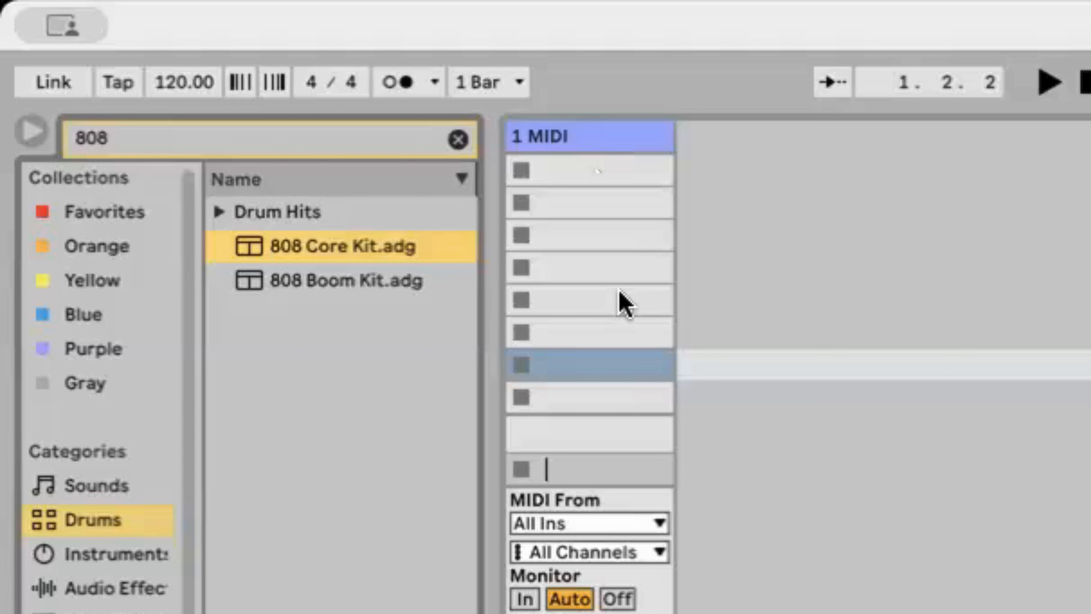
pyautogui.click(619, 301)
pyautogui.click(612, 389)
pyautogui.click(604, 303)
pyautogui.click(596, 235)
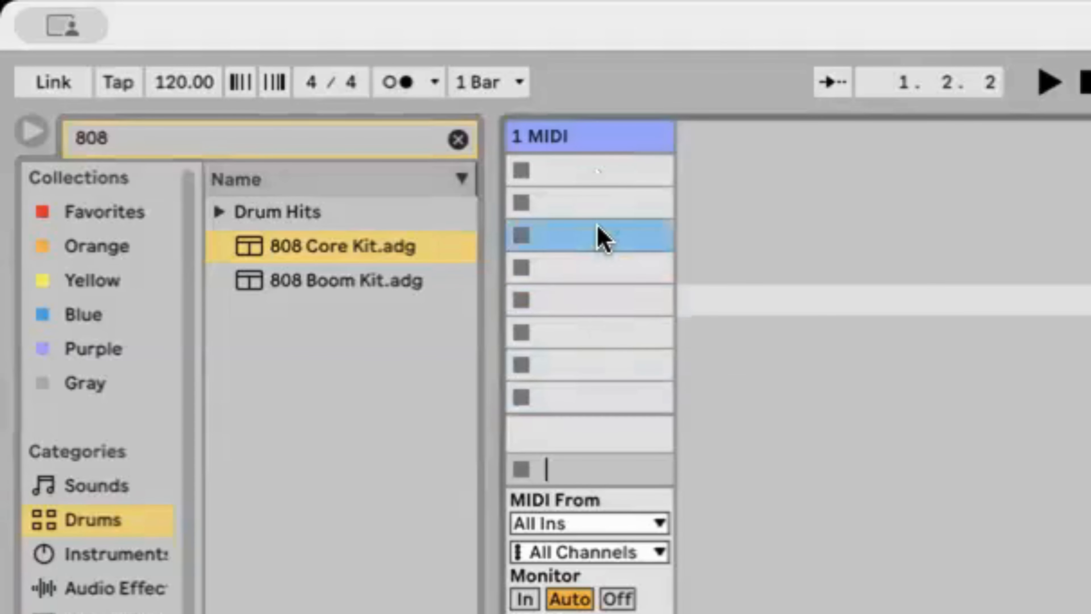
# Load the 808 Core Kit onto the selected MIDI track and disarm the track for recording
pyautogui.click(621, 142)
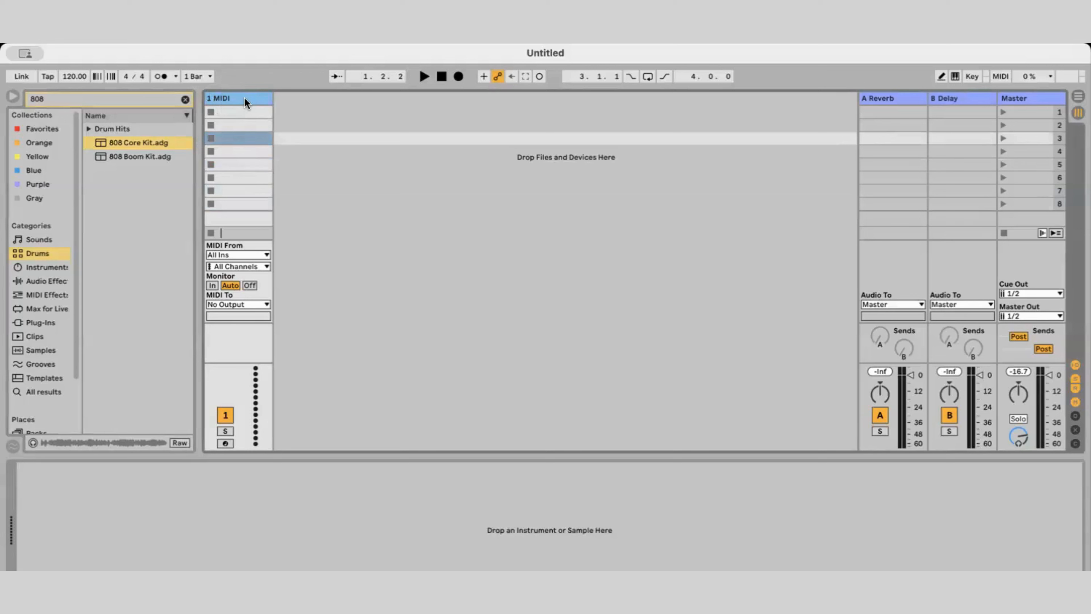
pyautogui.doubleClick(176, 143)
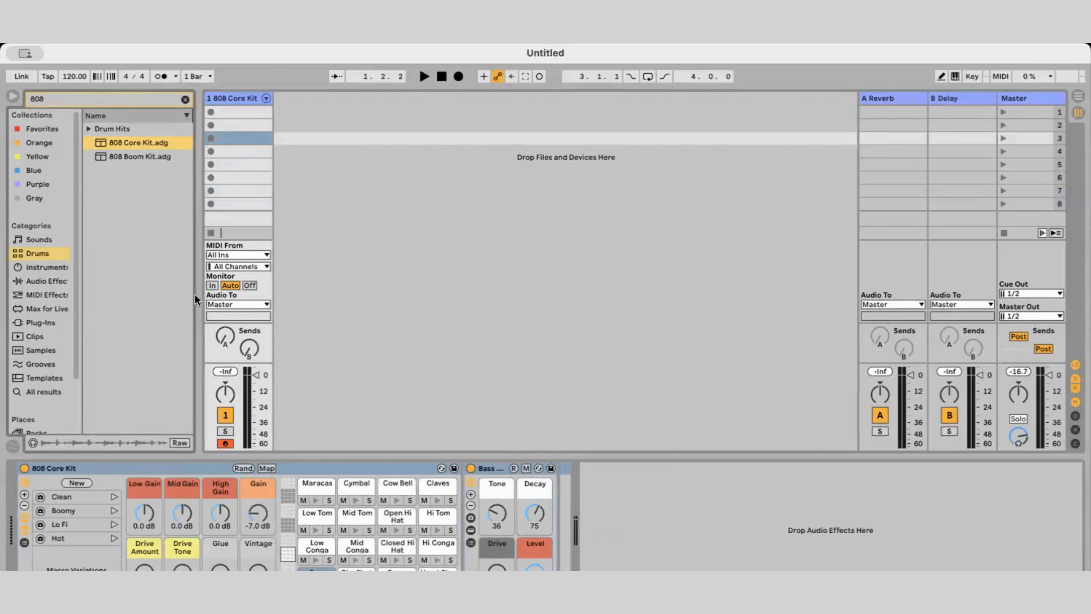
pyautogui.click(226, 442)
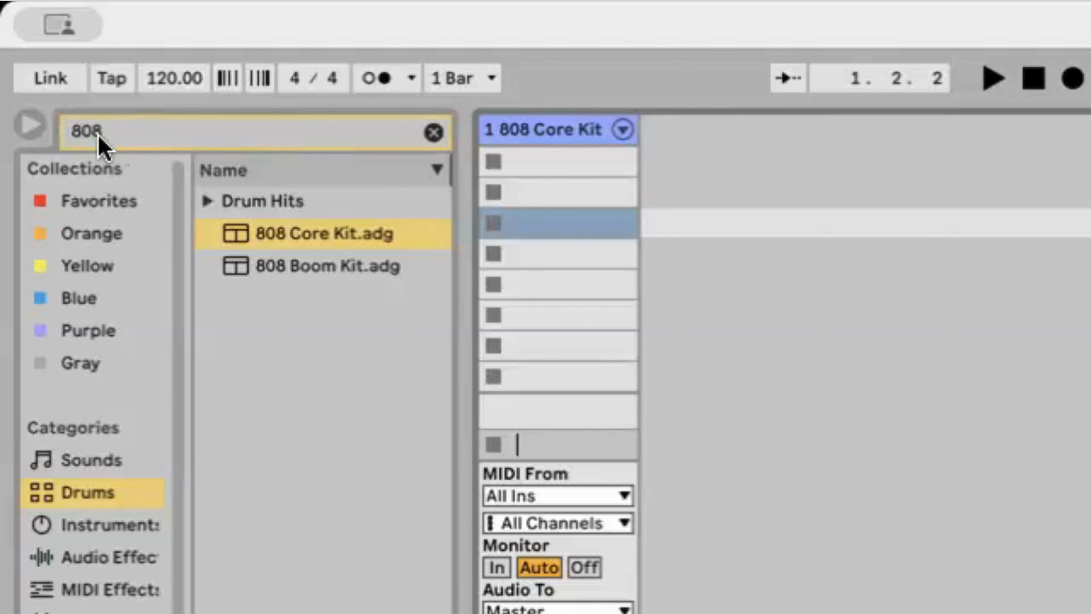
# Clear the browser's search term so the full list of drum kits is shown
pyautogui.click(124, 137)
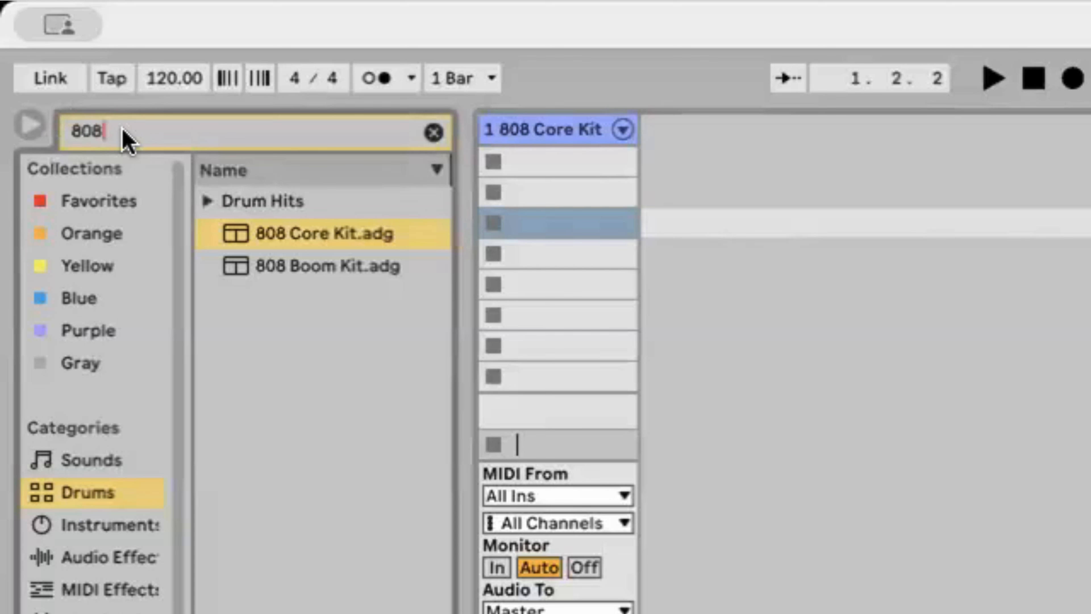
pyautogui.press('BackSpace')
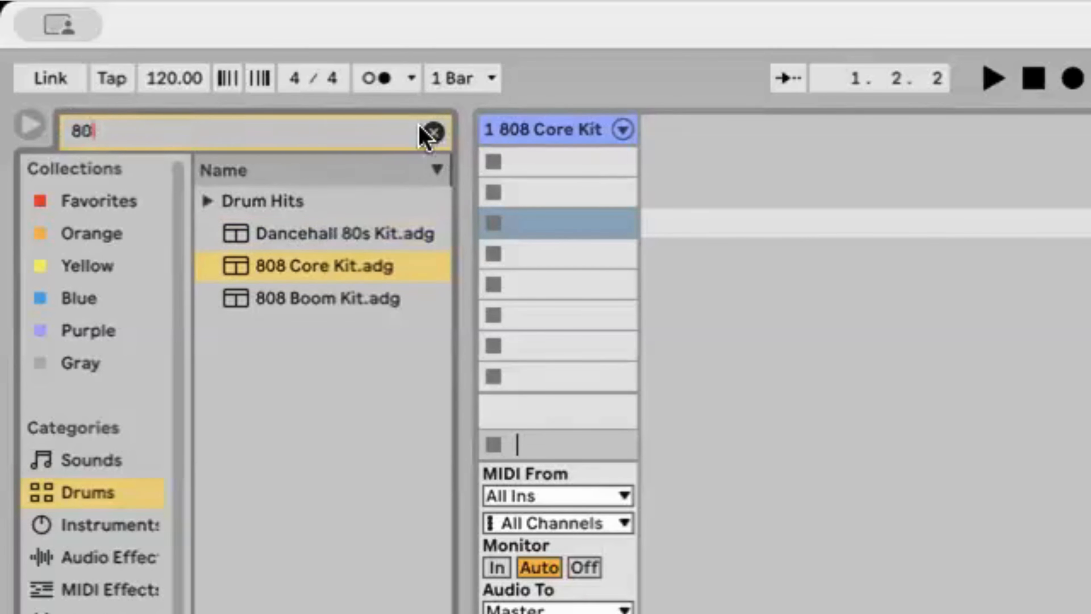
pyautogui.click(433, 132)
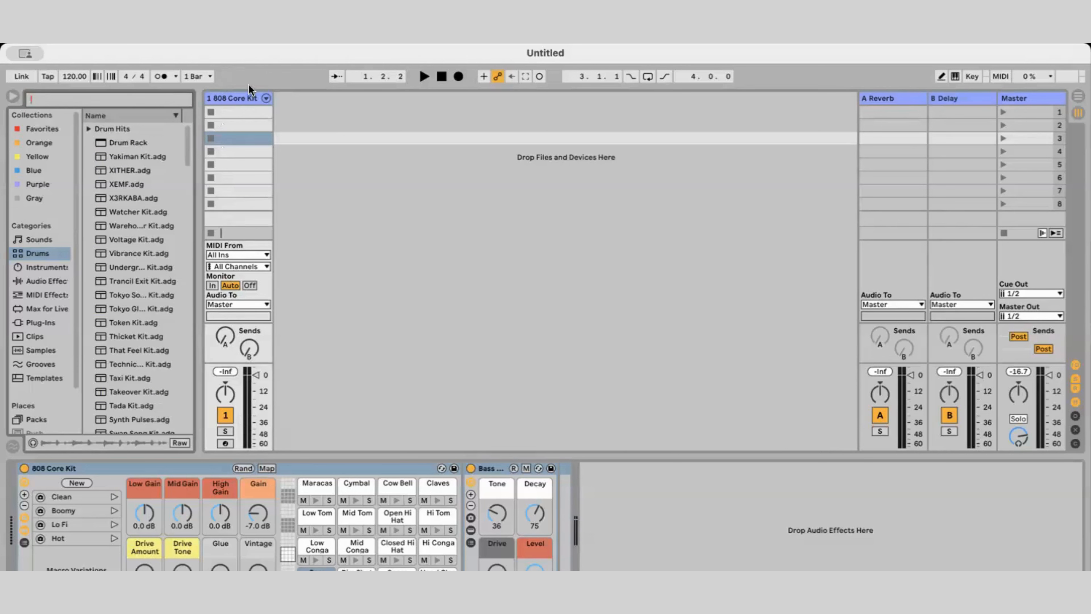
pyautogui.click(246, 113)
pyautogui.click(244, 124)
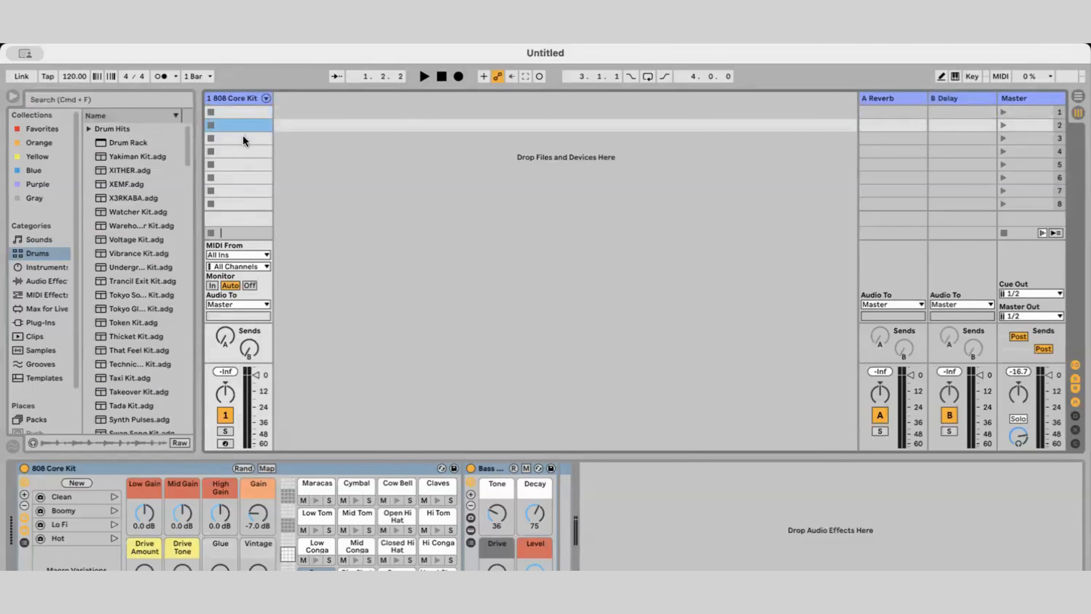
pyautogui.click(243, 136)
pyautogui.click(239, 151)
pyautogui.click(237, 162)
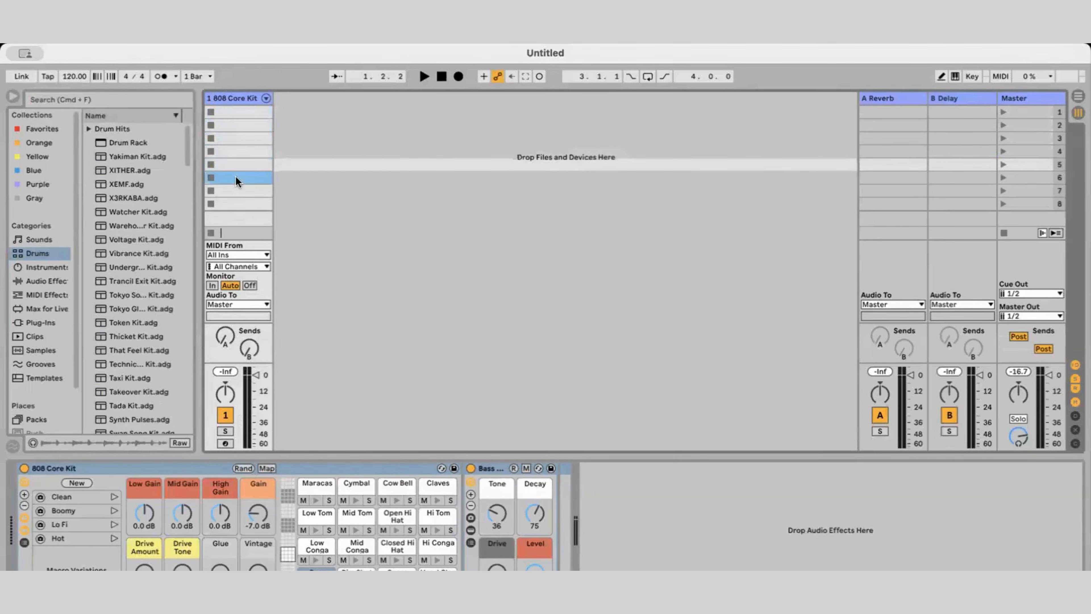
pyautogui.click(235, 177)
pyautogui.click(233, 191)
pyautogui.click(232, 203)
pyautogui.click(237, 111)
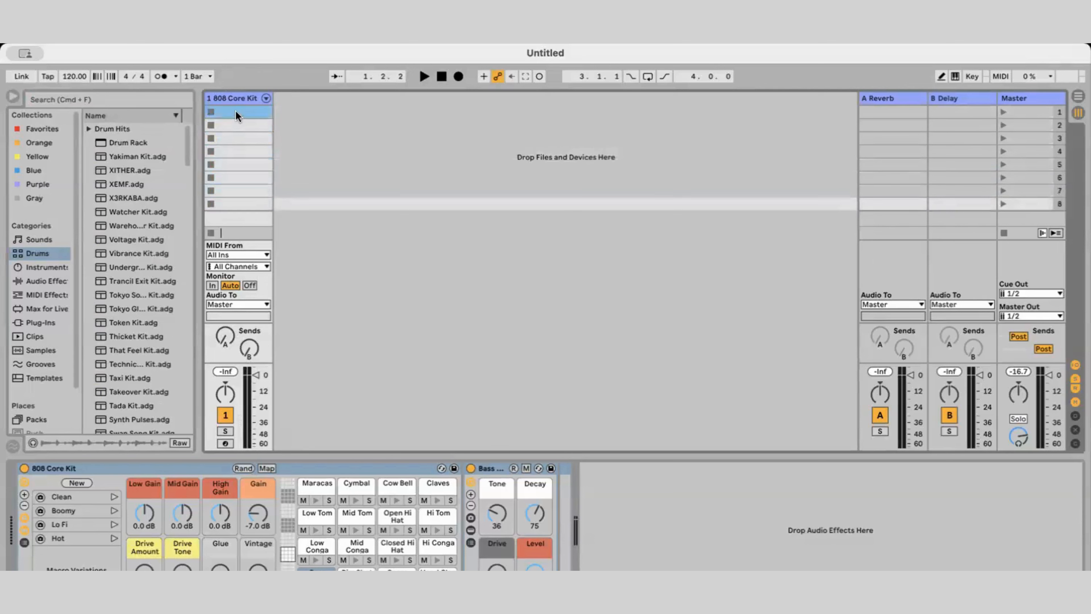
pyautogui.click(234, 124)
pyautogui.click(234, 136)
pyautogui.click(233, 150)
pyautogui.click(234, 164)
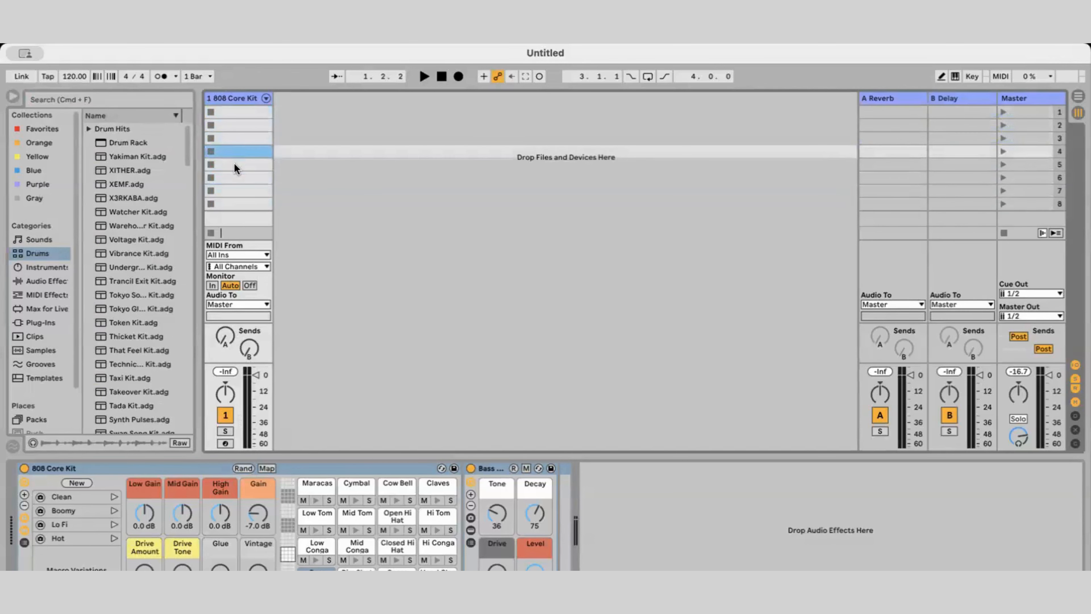
pyautogui.click(233, 178)
pyautogui.click(232, 190)
pyautogui.click(231, 202)
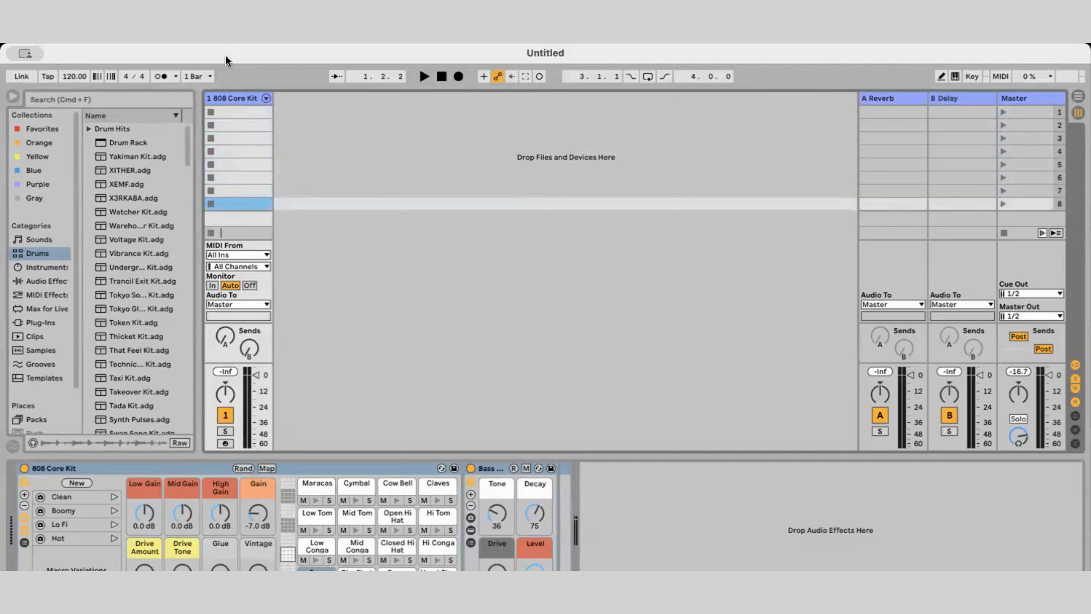
pyautogui.click(235, 115)
pyautogui.click(236, 127)
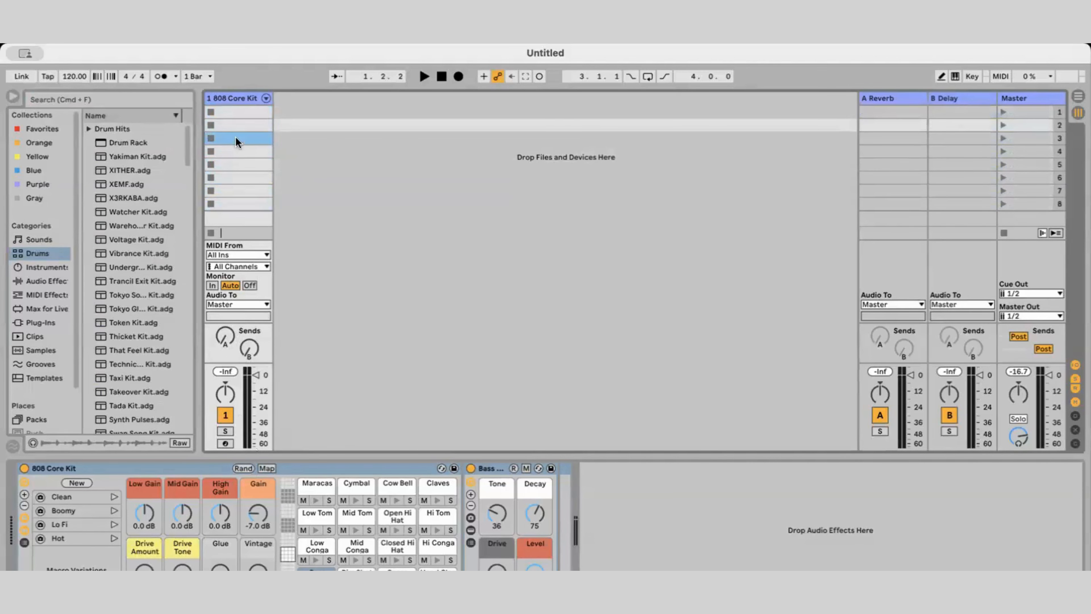
pyautogui.click(236, 139)
pyautogui.click(236, 153)
pyautogui.click(238, 164)
pyautogui.click(238, 178)
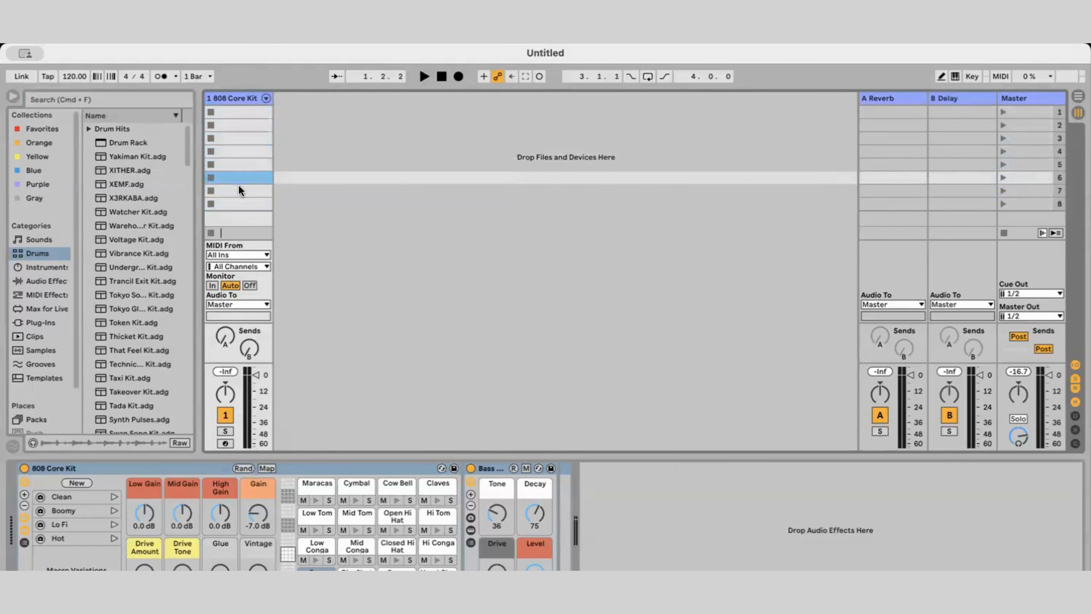
pyautogui.click(238, 188)
pyautogui.click(240, 108)
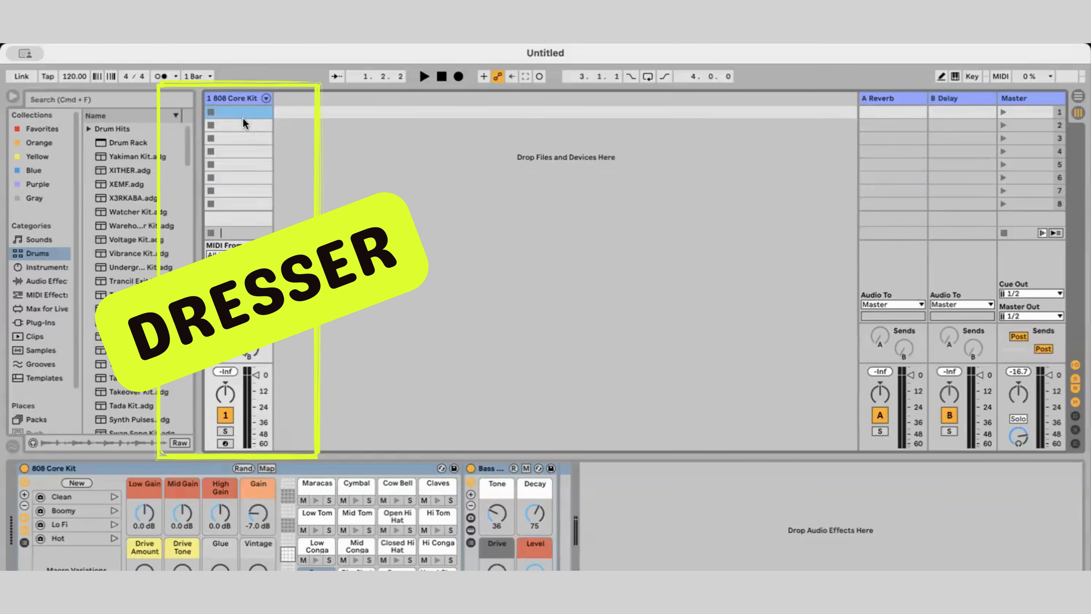
pyautogui.click(243, 124)
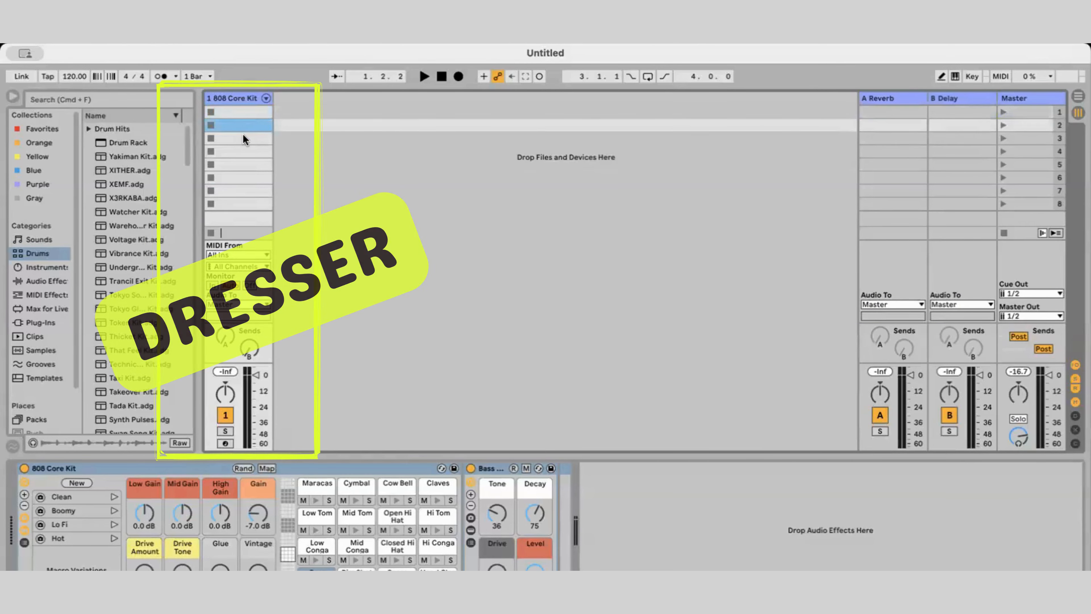
pyautogui.click(243, 135)
pyautogui.click(242, 150)
pyautogui.click(242, 165)
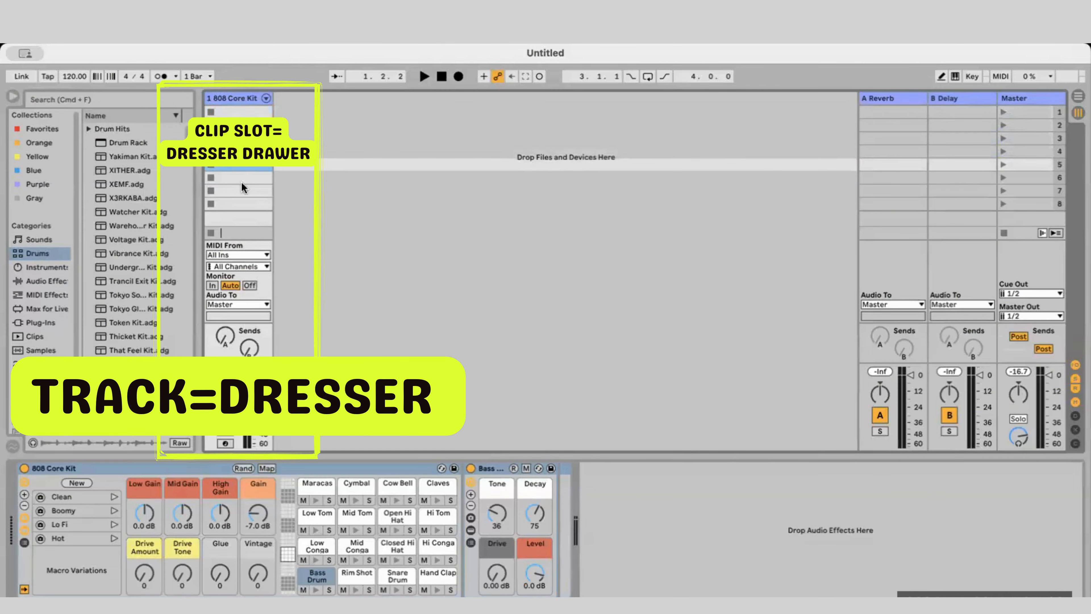
pyautogui.click(241, 182)
pyautogui.click(241, 191)
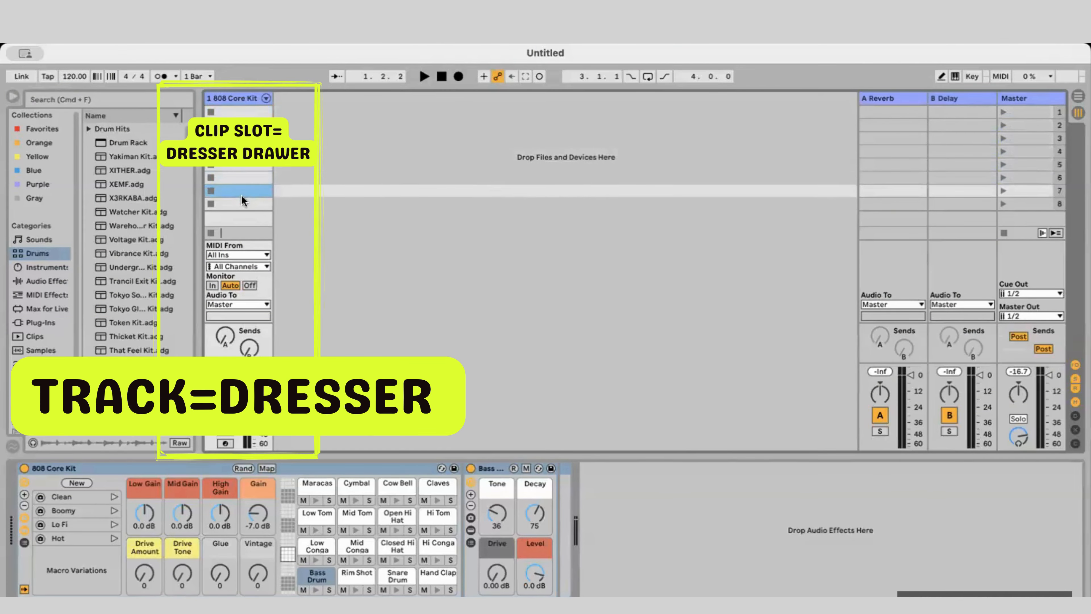
# Create an empty MIDI clip in the first clip slot of the 808 Core Kit track
pyautogui.click(236, 113)
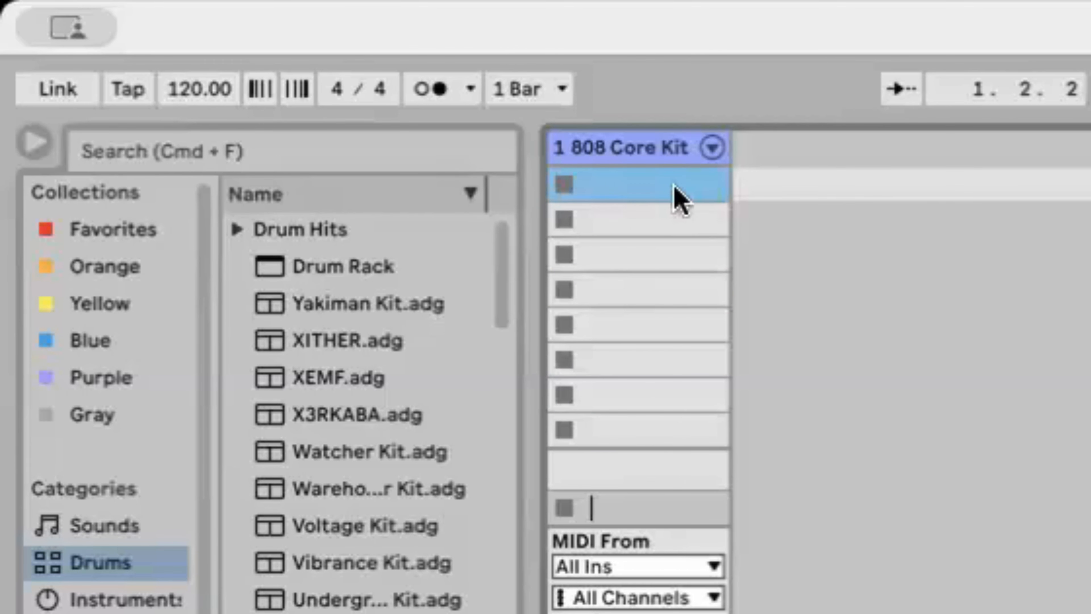
pyautogui.doubleClick(666, 191)
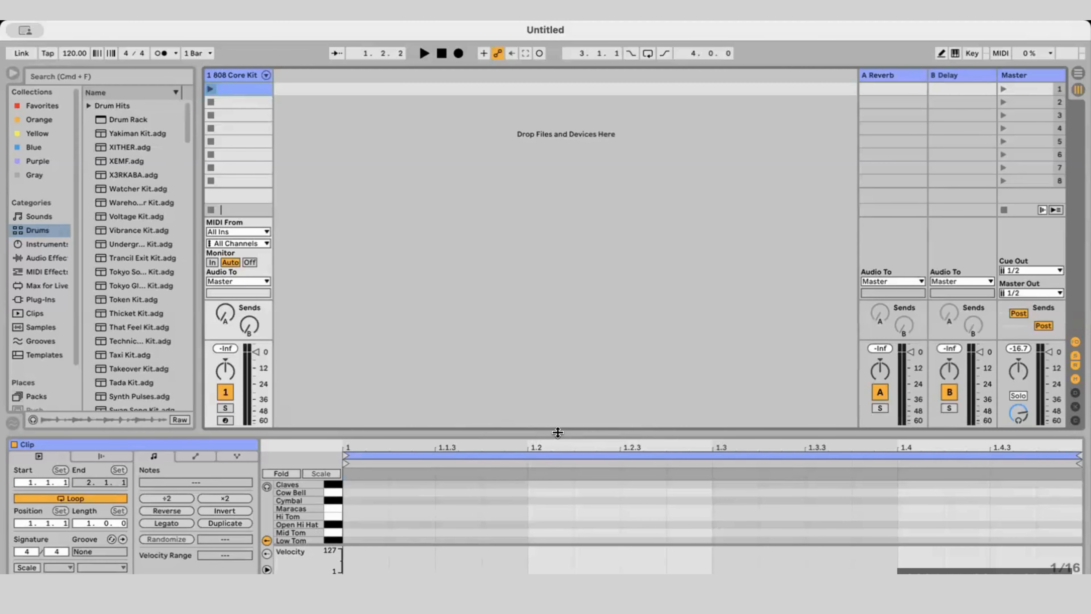
# Enlarge the clip's note editor until all drum lanes from Claves down to Bass Drum are visible
pyautogui.moveTo(557, 432); pyautogui.dragTo(614, 32)
pyautogui.moveTo(575, 212); pyautogui.dragTo(559, 567)
pyautogui.moveTo(548, 318); pyautogui.dragTo(565, 212)
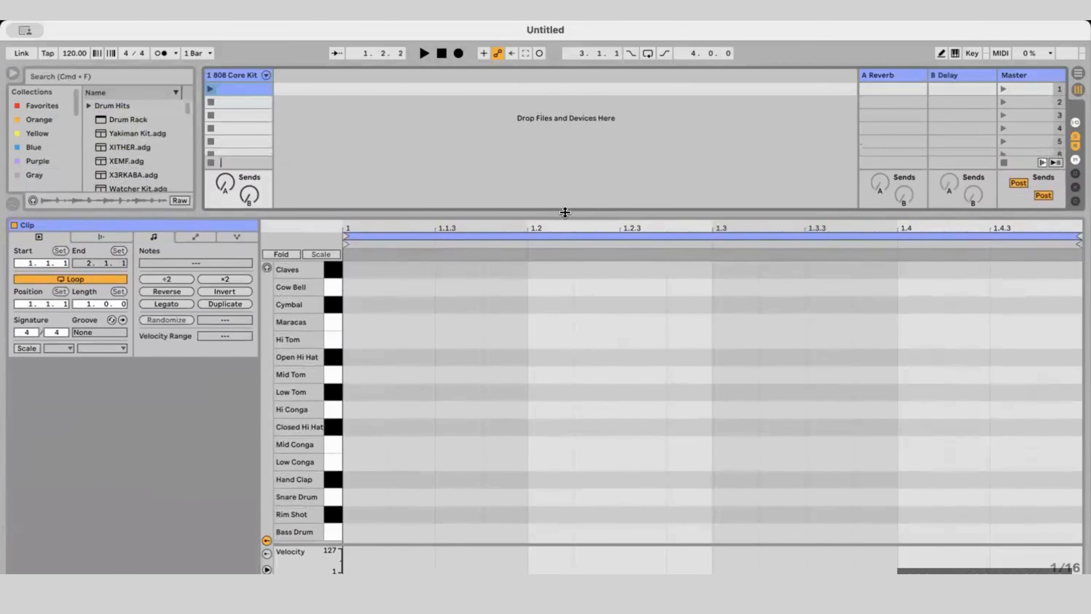
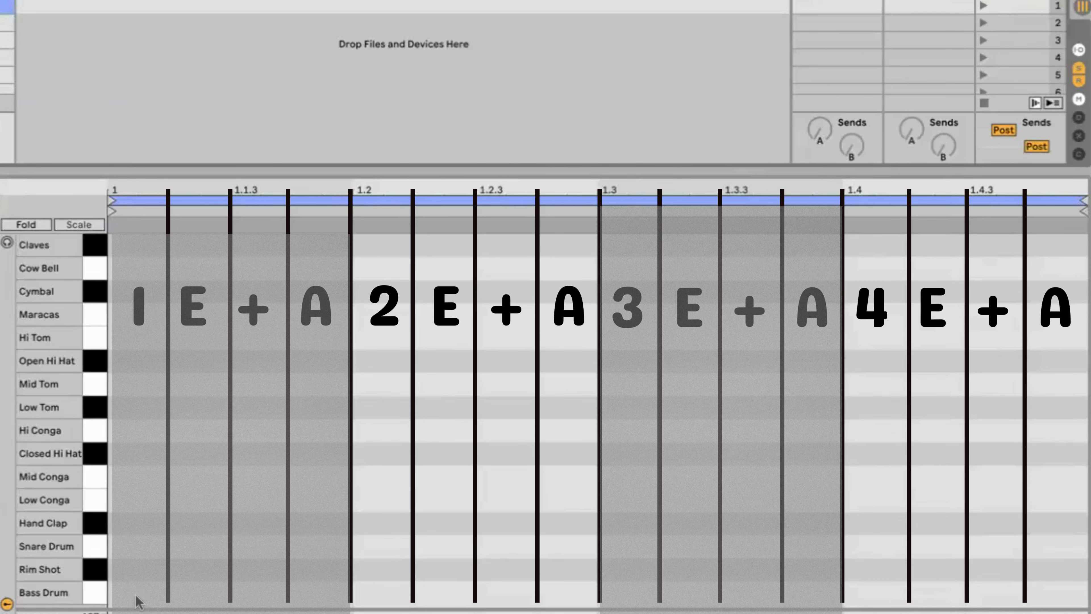
# Place sixteenth-long Bass Drum notes on beats 1 and 3 and Snare Drum notes on beats 2 and 4
pyautogui.doubleClick(144, 595)
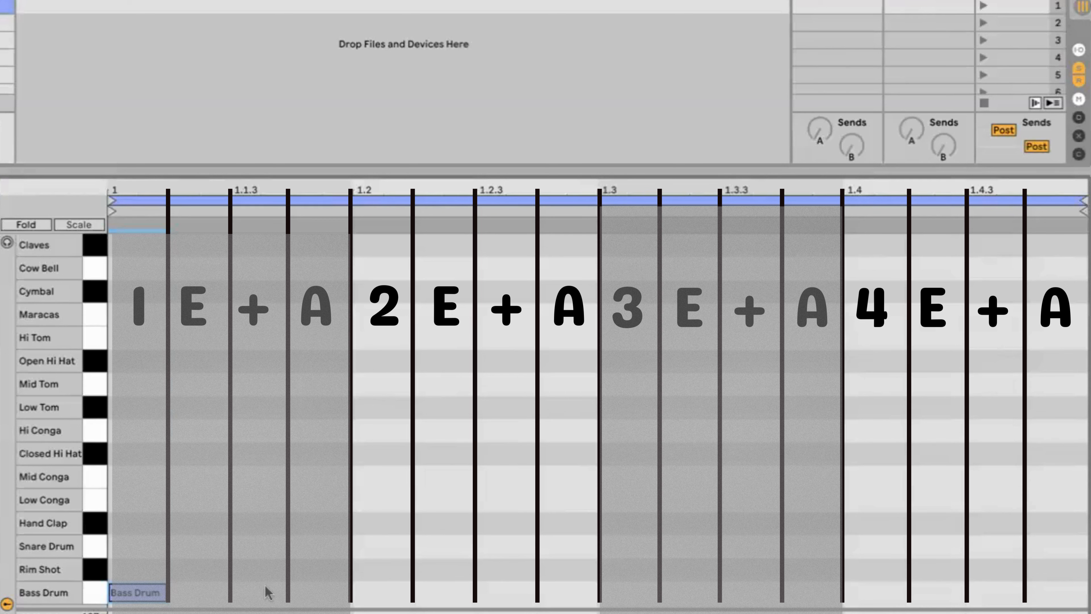
pyautogui.doubleClick(640, 590)
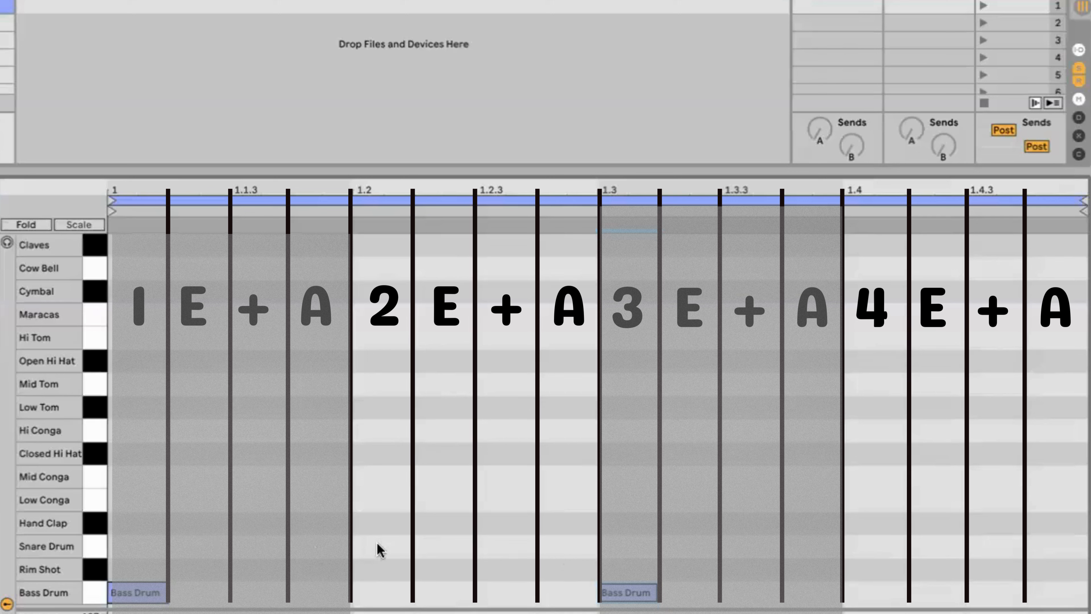
pyautogui.doubleClick(372, 552)
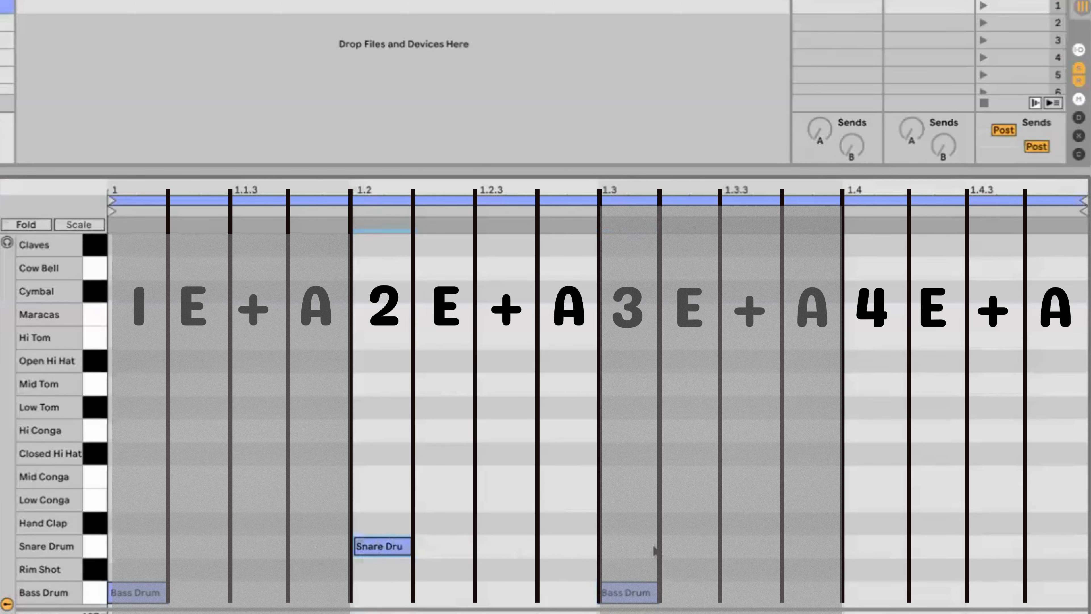
pyautogui.doubleClick(864, 546)
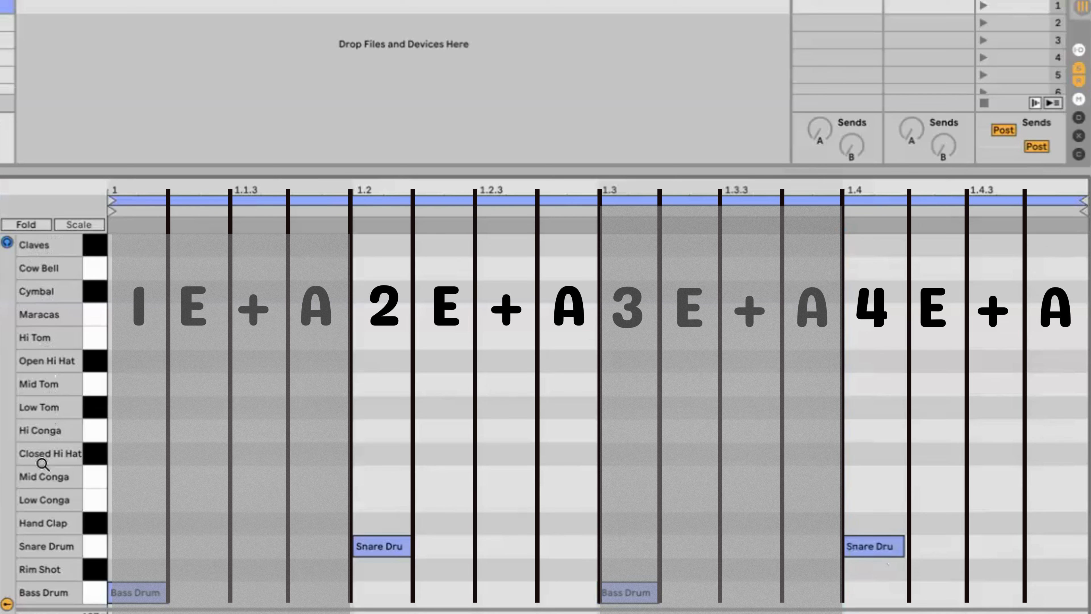
# Enable note preview in the clip's note editor and audition the Hi Conga and Closed Hi Hat sounds
pyautogui.click(96, 451)
pyautogui.click(7, 243)
pyautogui.click(97, 427)
pyautogui.click(98, 455)
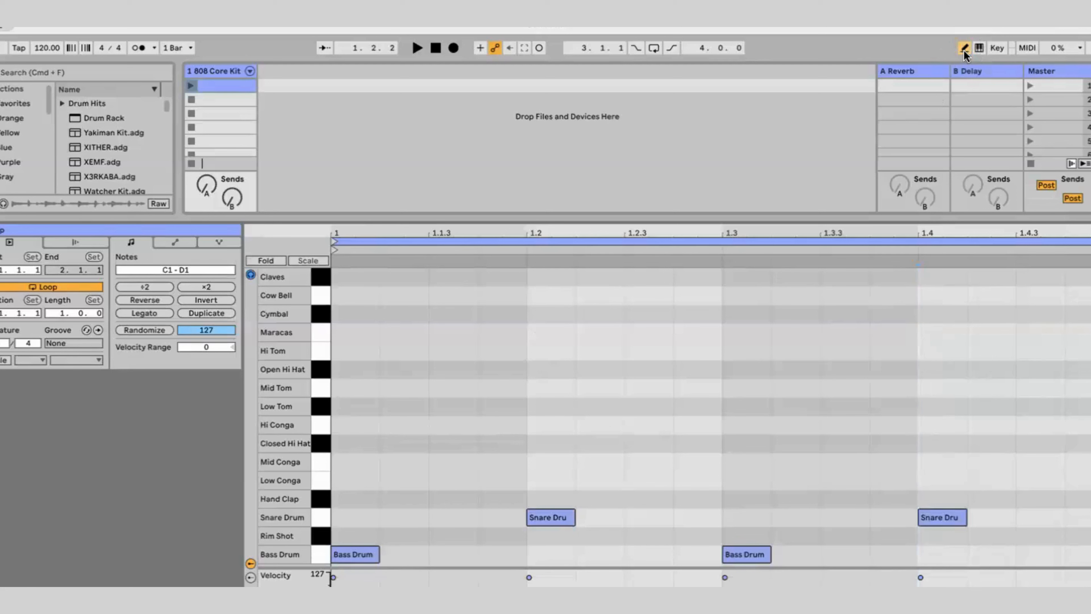
# Toggle Draw Mode off and on, leaving it active for entering notes
pyautogui.click(962, 50)
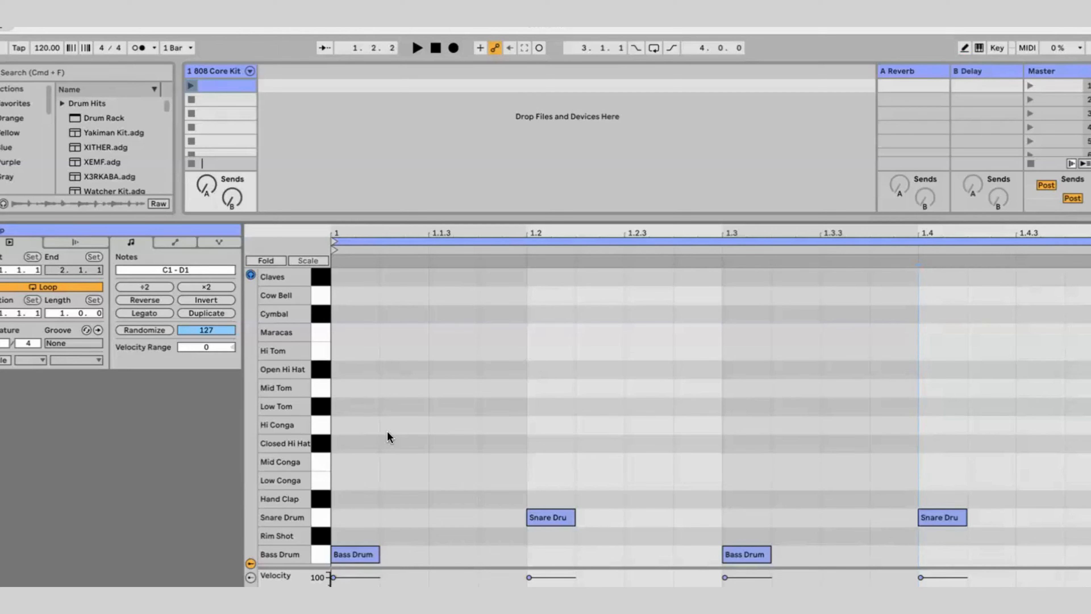
pyautogui.press('b')
pyautogui.press('b')
pyautogui.press('b')
pyautogui.press('b')
pyautogui.press('b')
pyautogui.press('b')
pyautogui.press('b')
pyautogui.press('b')
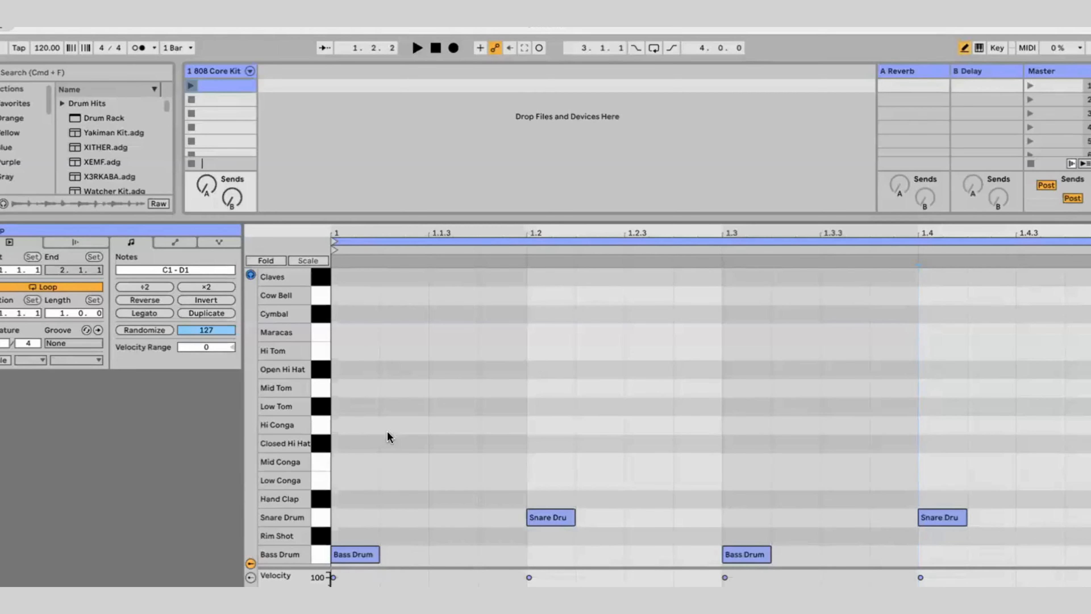
pyautogui.press('b')
pyautogui.press('b')
pyautogui.press('b')
pyautogui.press('b')
pyautogui.press('b')
pyautogui.press('b')
pyautogui.press('b')
# Draw sixteen consecutive sixteenth notes in the Closed Hi Hat lane across the whole bar, then leave Draw Mode
pyautogui.click(361, 439)
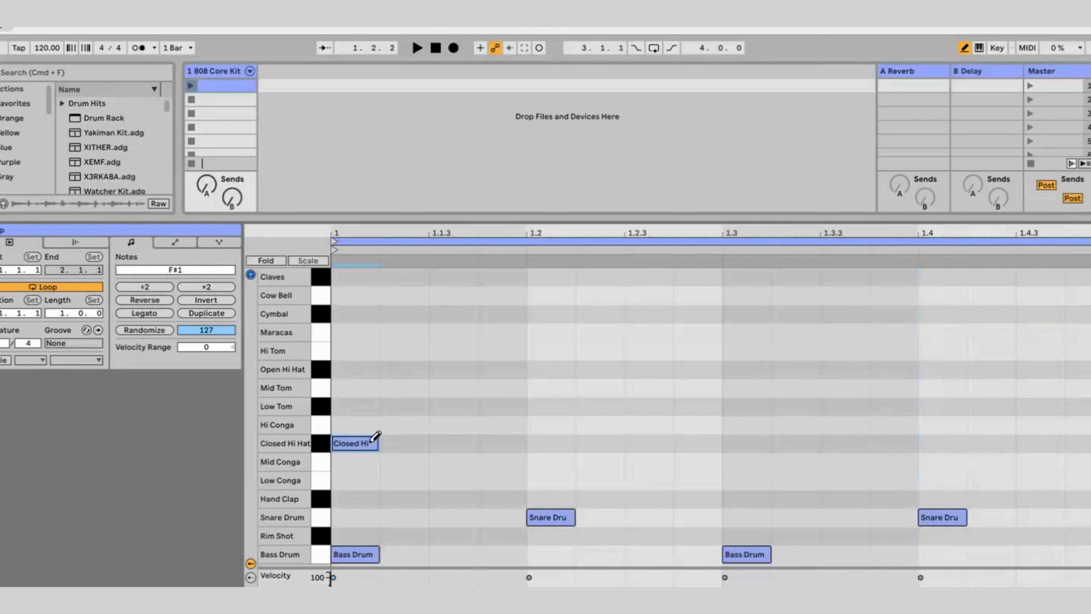
pyautogui.click(398, 441)
pyautogui.click(442, 439)
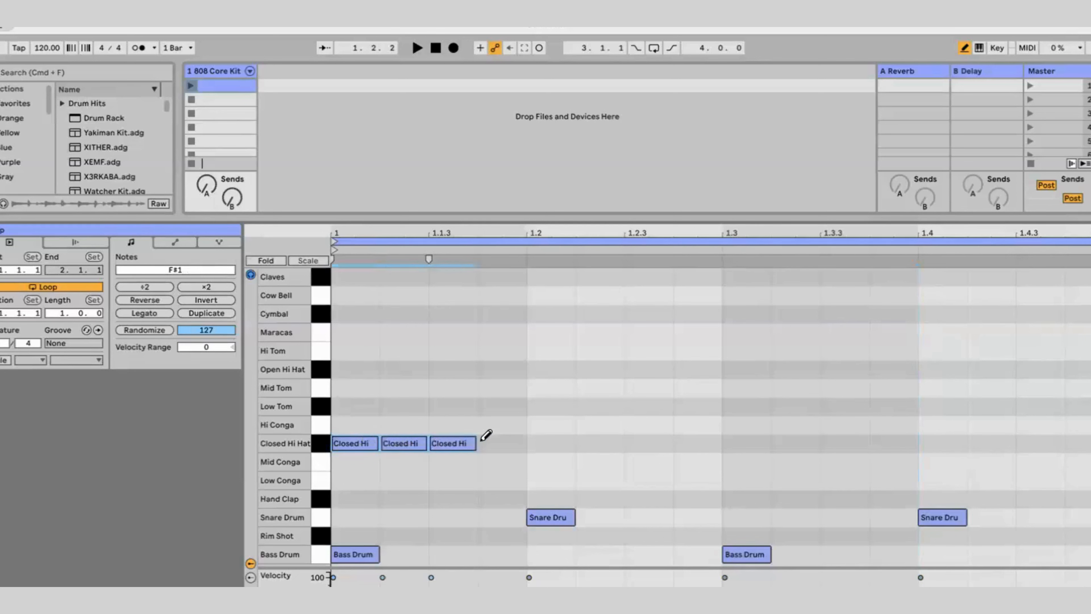
pyautogui.click(487, 439)
pyautogui.click(542, 438)
pyautogui.click(593, 439)
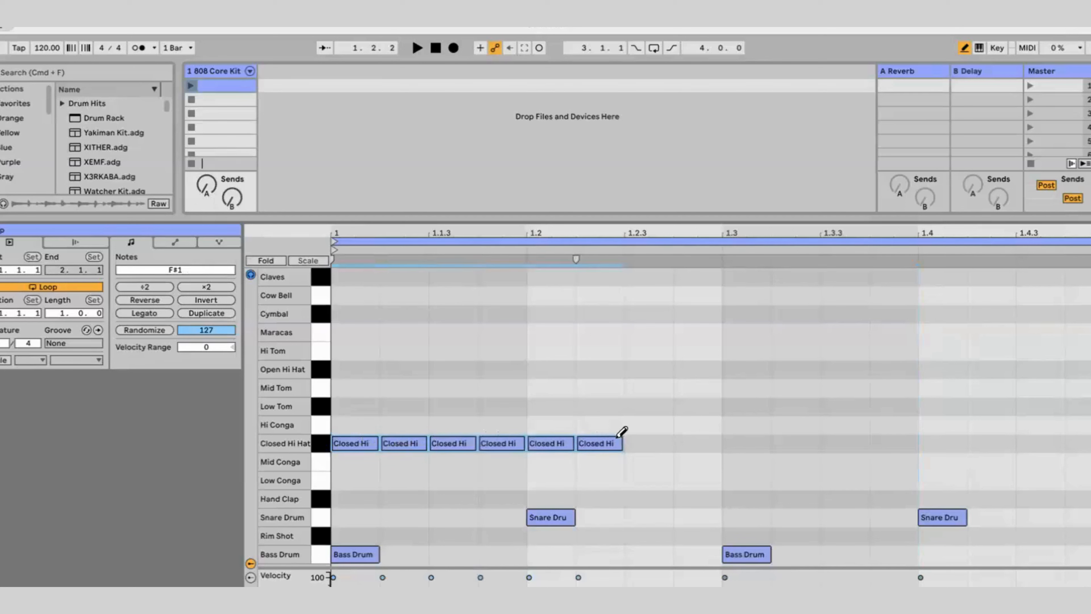
pyautogui.click(644, 438)
pyautogui.click(696, 438)
pyautogui.click(747, 440)
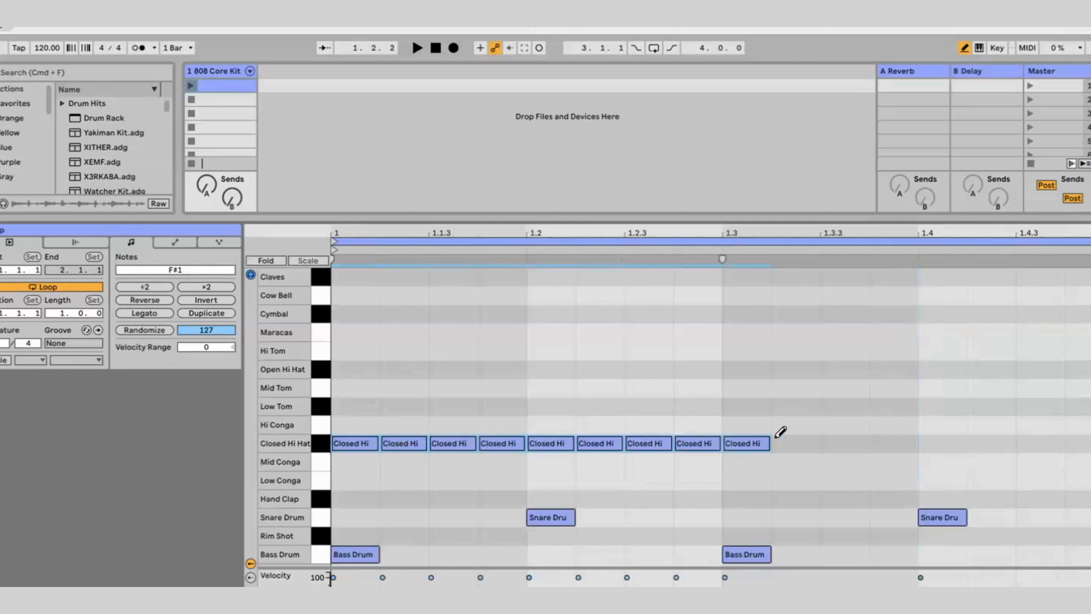
pyautogui.click(796, 439)
pyautogui.click(844, 439)
pyautogui.click(893, 439)
pyautogui.click(945, 439)
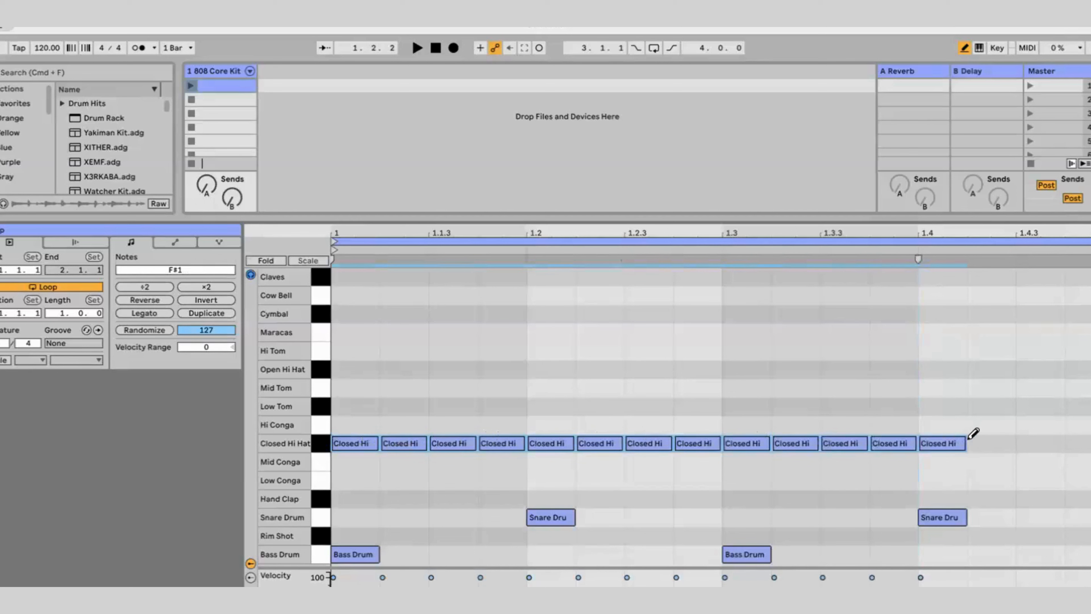
pyautogui.click(992, 439)
pyautogui.click(1040, 438)
pyautogui.click(1079, 438)
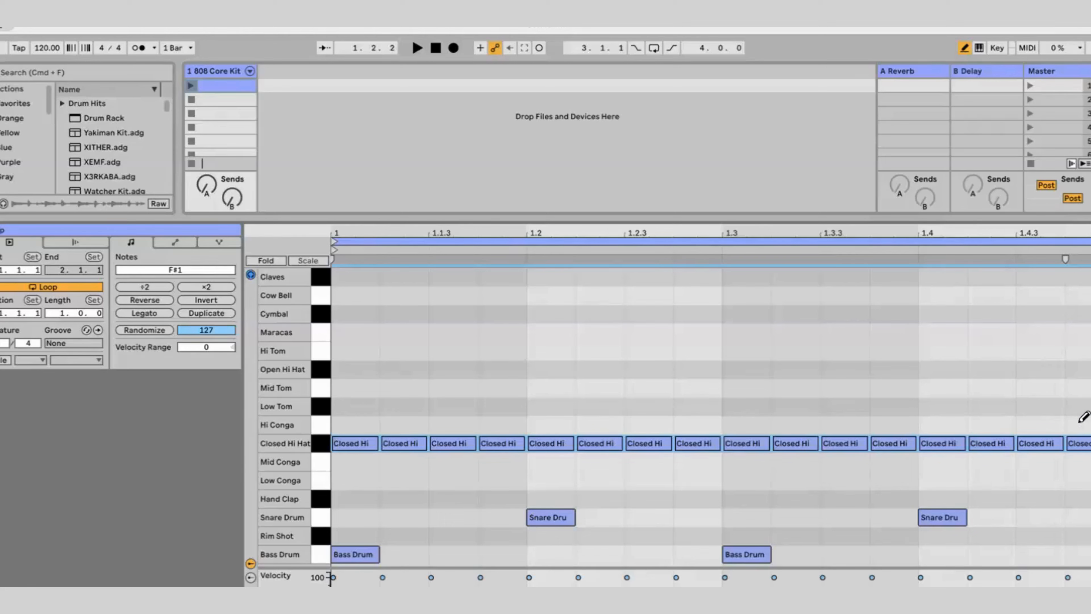
pyautogui.press('b')
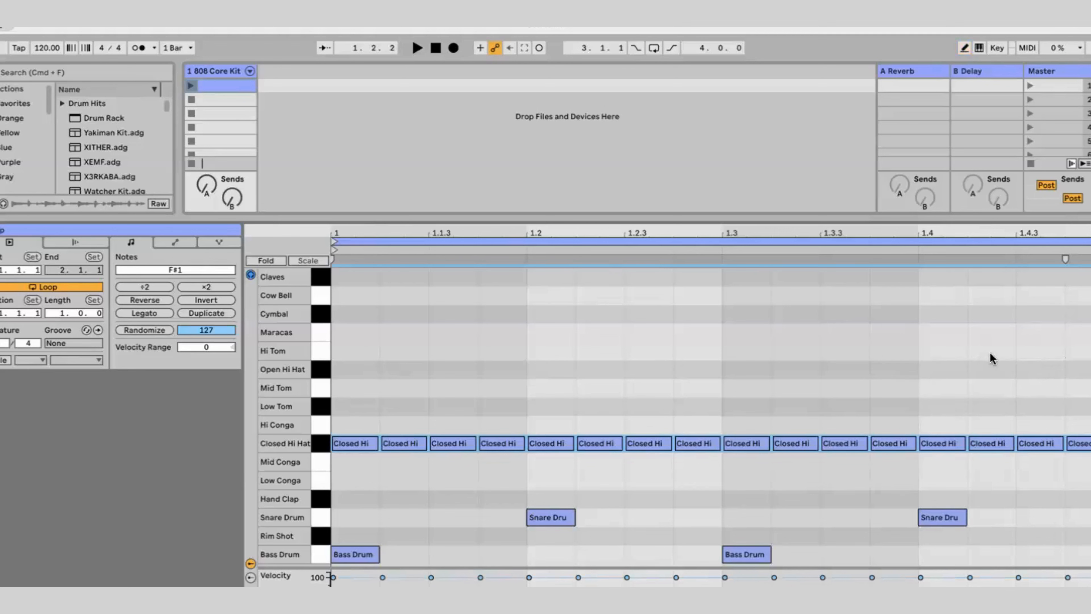
pyautogui.press('super+a')
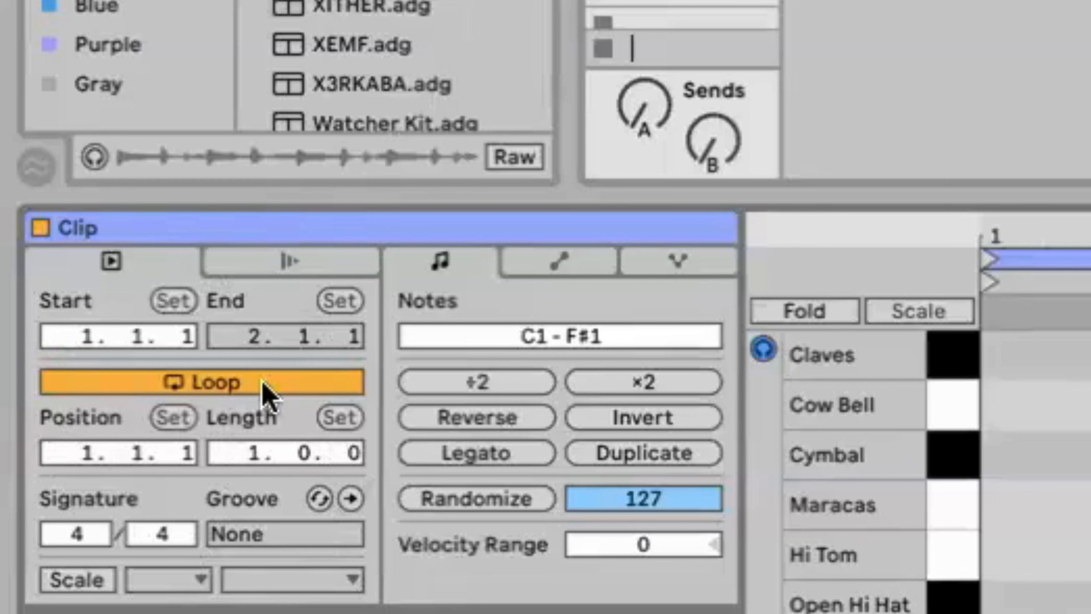
pyautogui.click(268, 385)
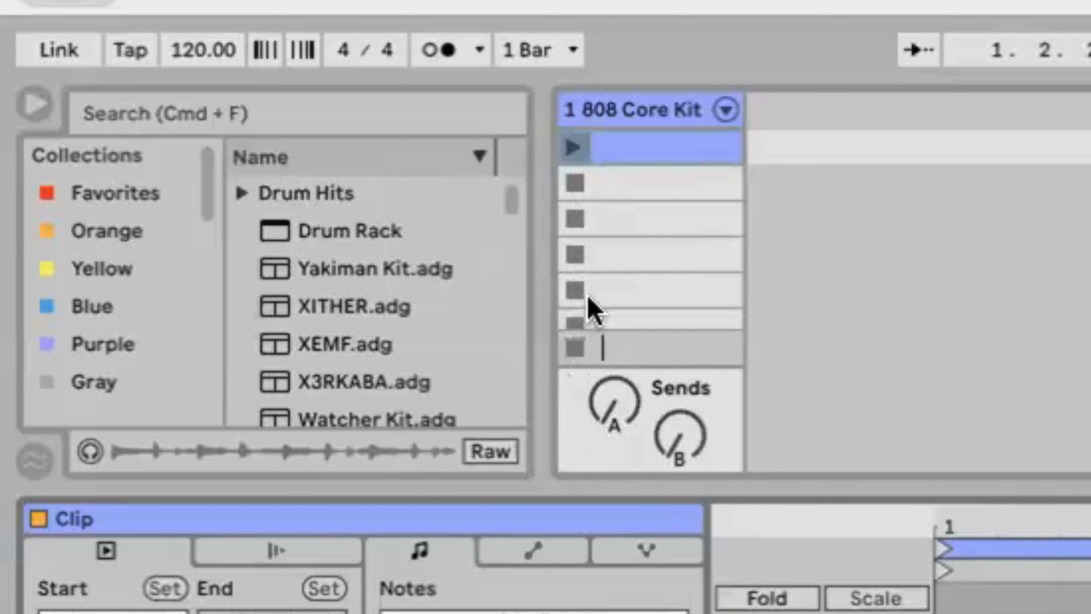
pyautogui.scroll(-1, 589, 297)
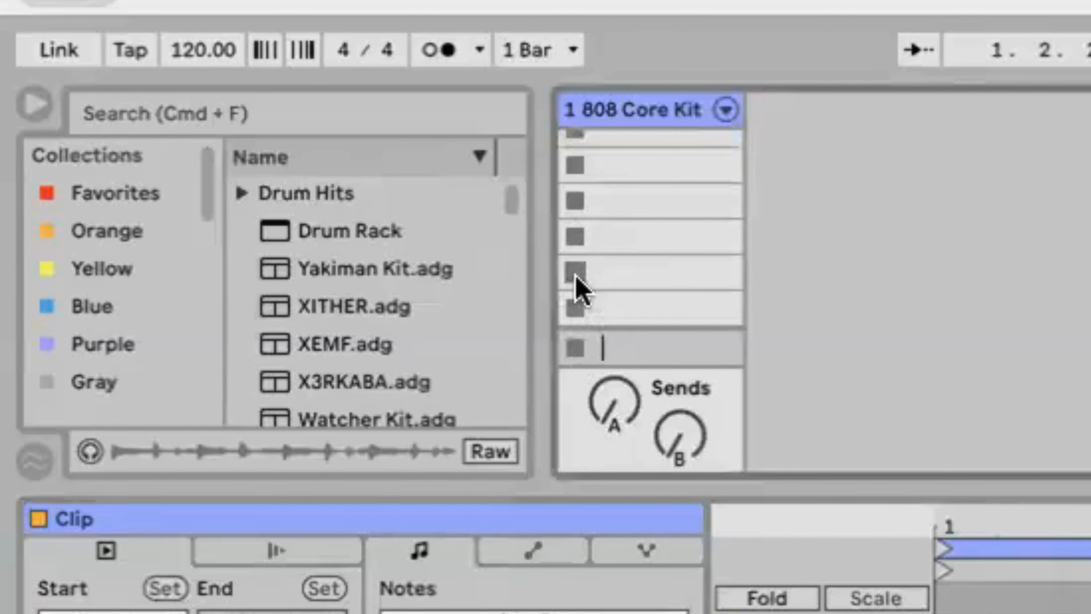
pyautogui.scroll(1, 577, 287)
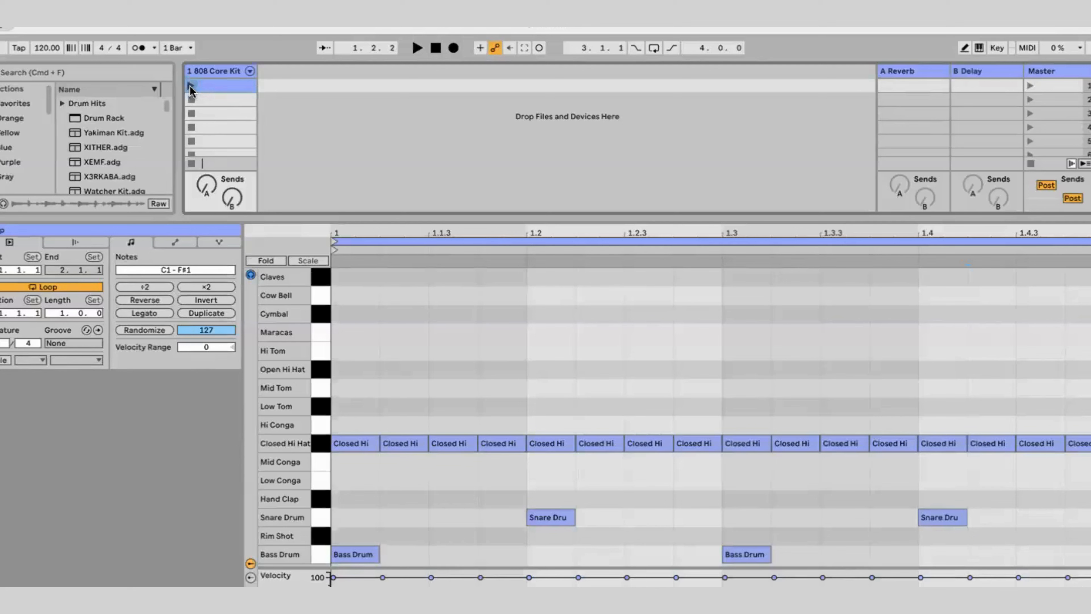
# Launch the 808 Core Kit drum clip twice to hear the looping beat, stopping it from an empty clip slot each time
pyautogui.click(190, 85)
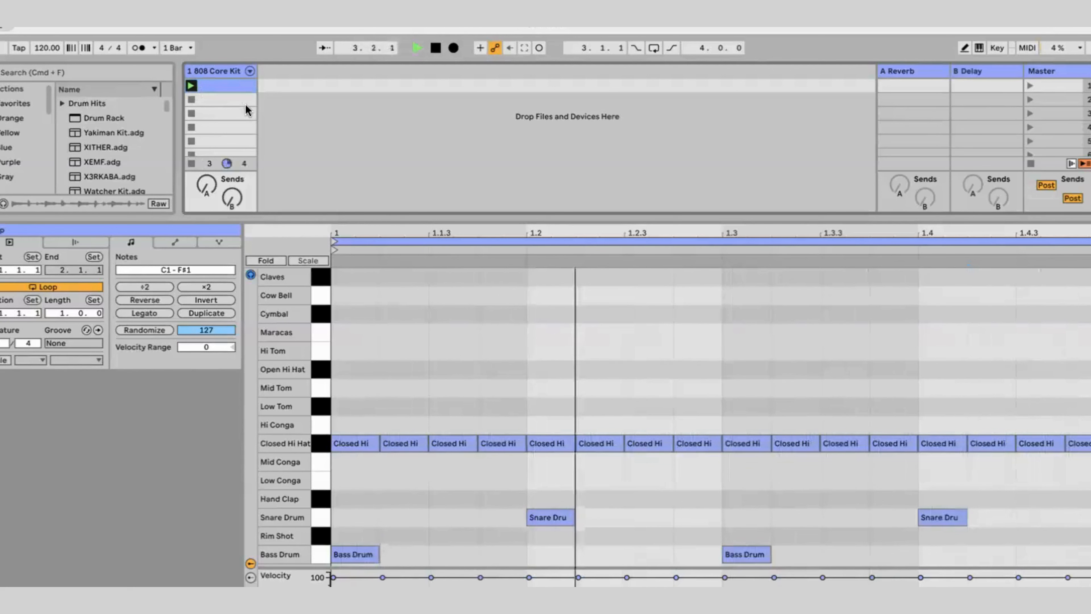
pyautogui.click(190, 128)
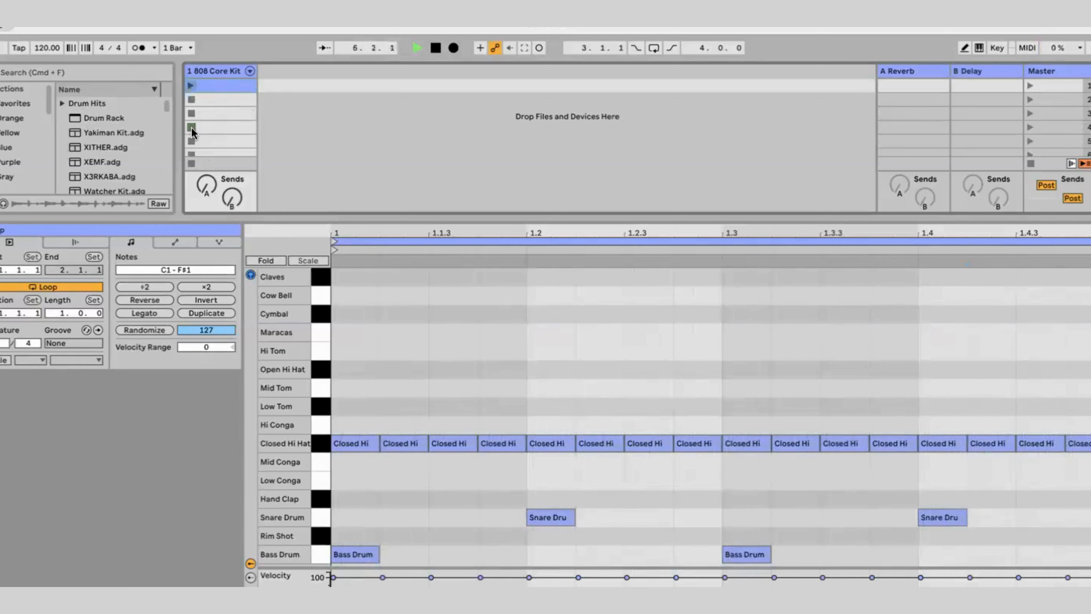
pyautogui.click(191, 85)
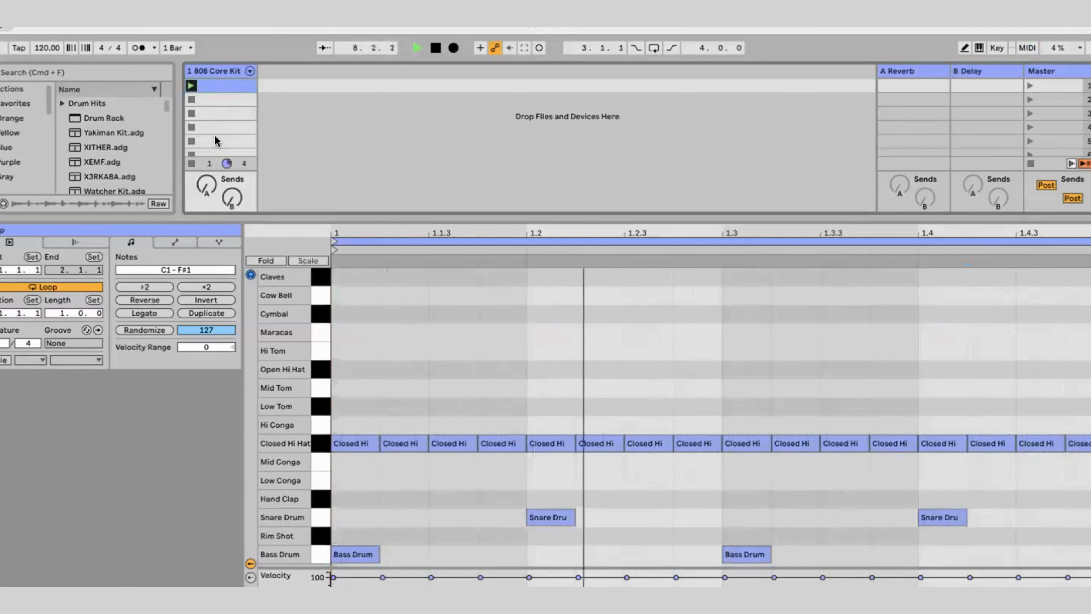
pyautogui.click(191, 145)
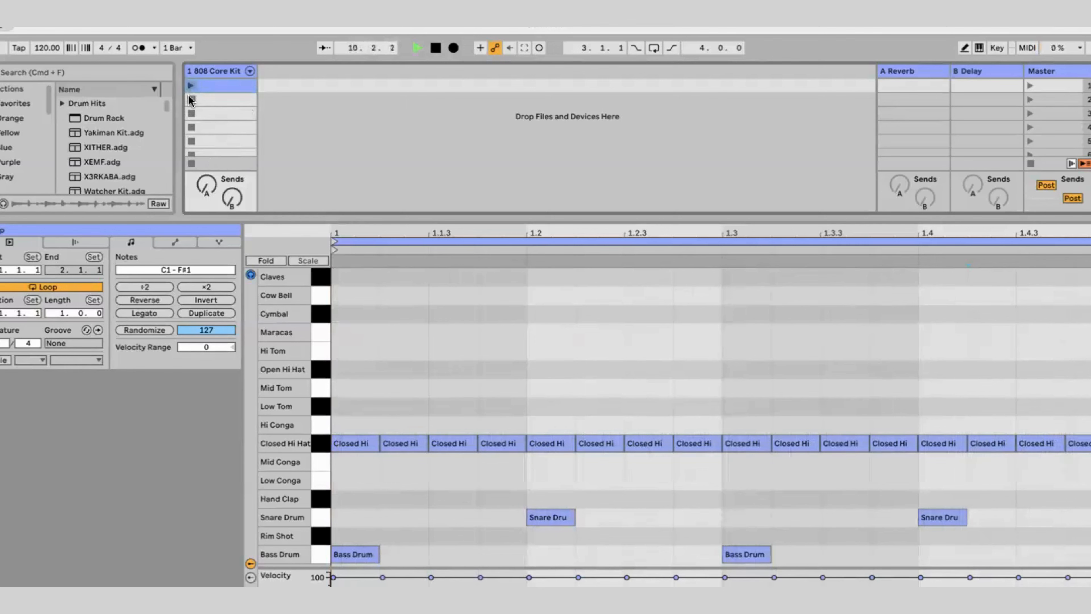